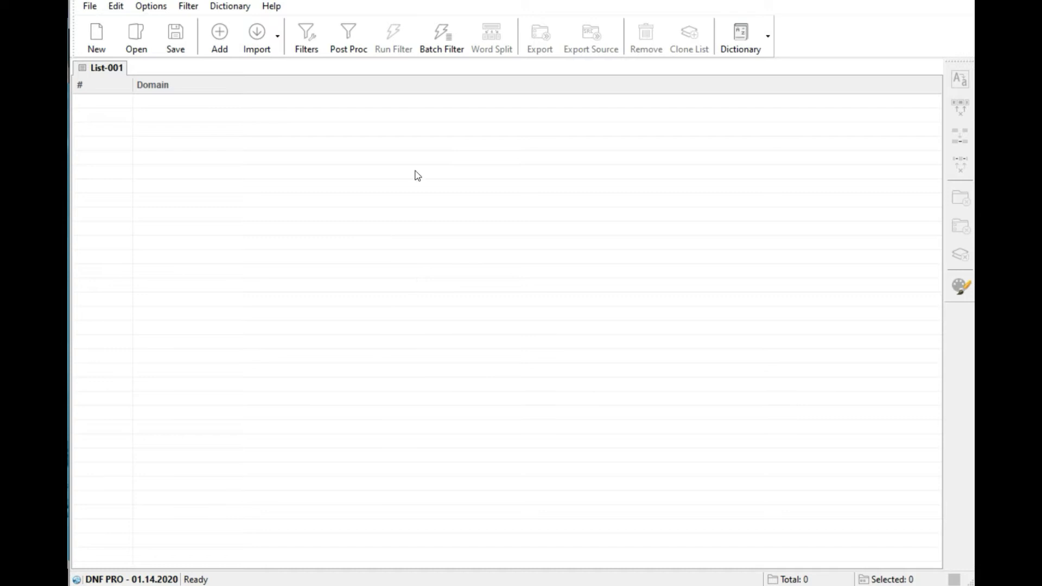
Step: Add .net and .org to the accepted TLDs in the domain filter setup
click(307, 36)
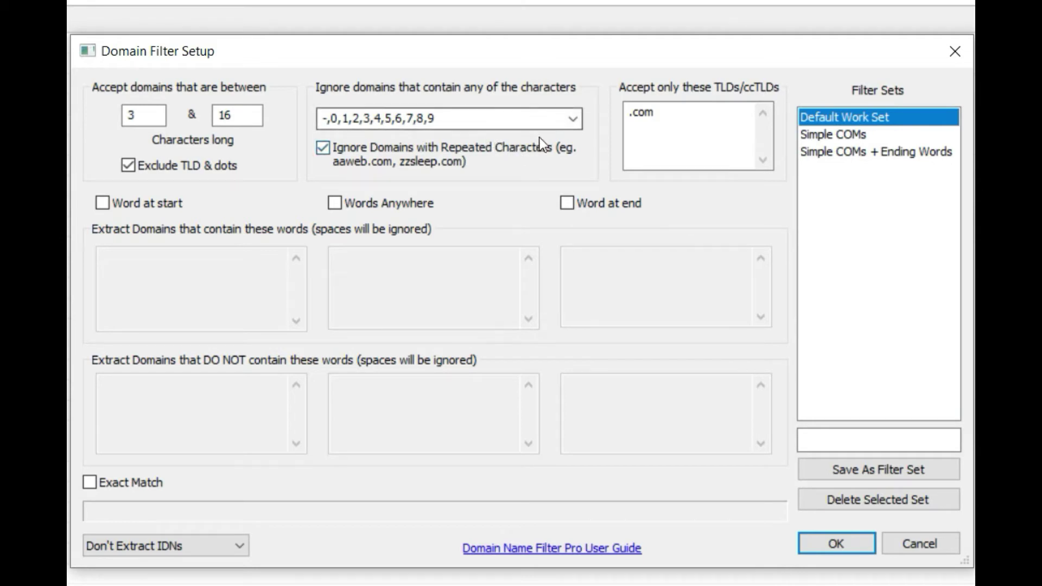
double_click(659, 107)
click(673, 146)
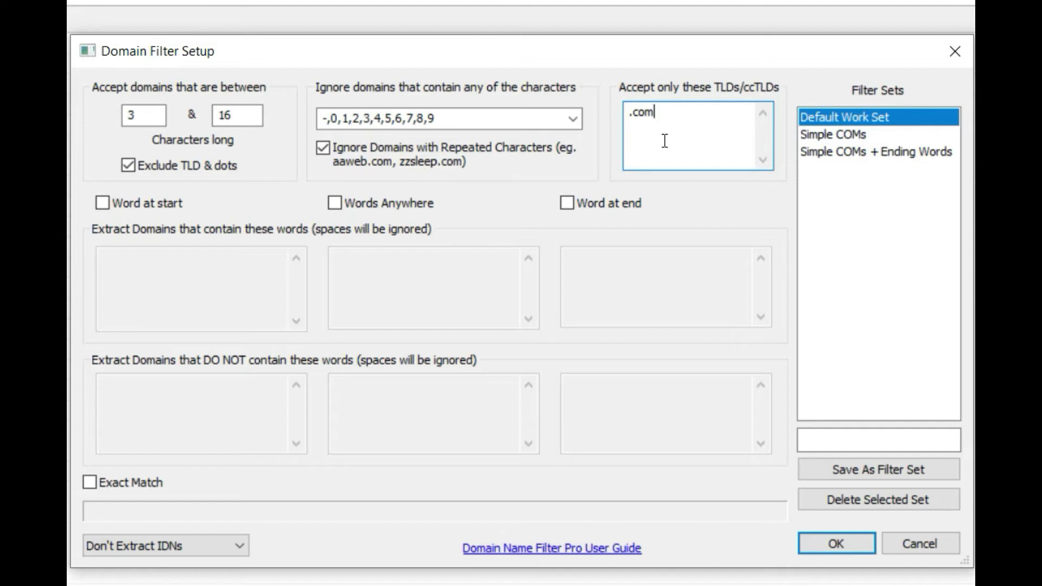
key(Return)
text(.net)
key(Return)
text(.org)
Step: Remove .net and .org from the accepted TLDs, leaving only .com, and confirm the filter setup
key(BackSpace)
key(BackSpace)
key(BackSpace)
key(BackSpace)
key(BackSpace)
key(BackSpace)
key(BackSpace)
key(BackSpace)
key(BackSpace)
click(839, 549)
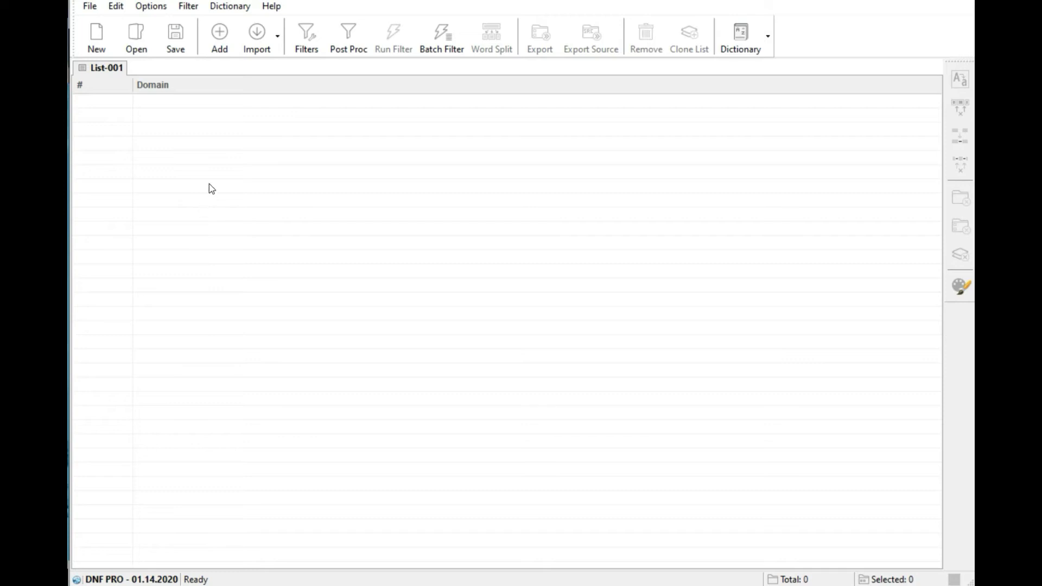
Step: Add the copied batch of domain names to List-001
click(222, 42)
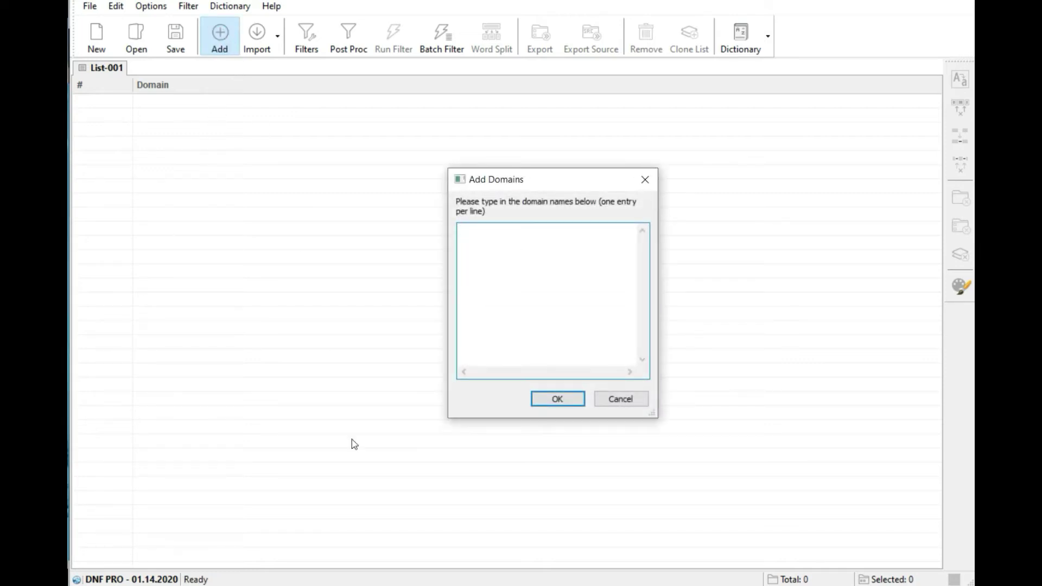
right_click(516, 238)
click(549, 302)
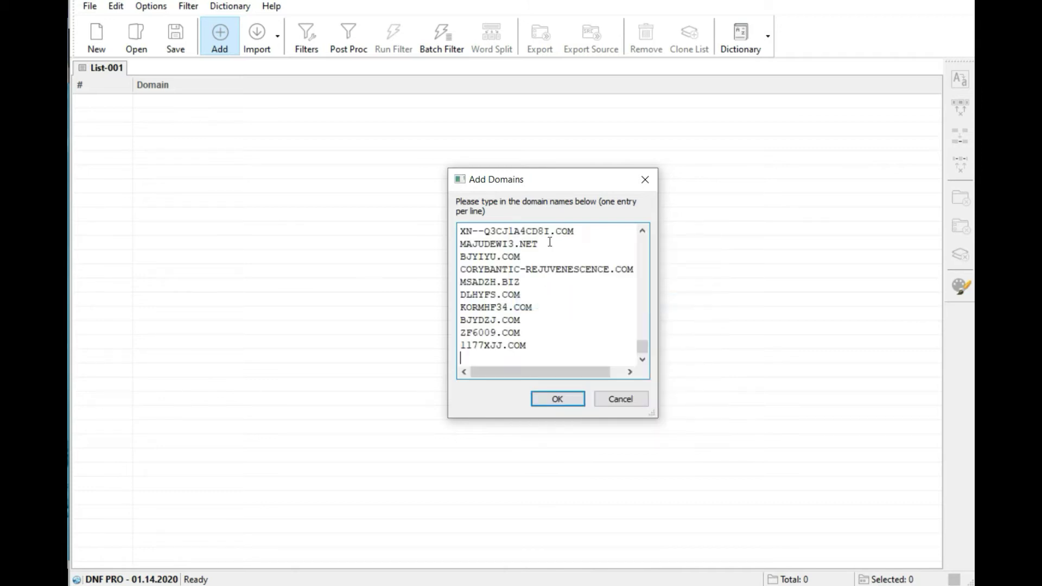
click(579, 400)
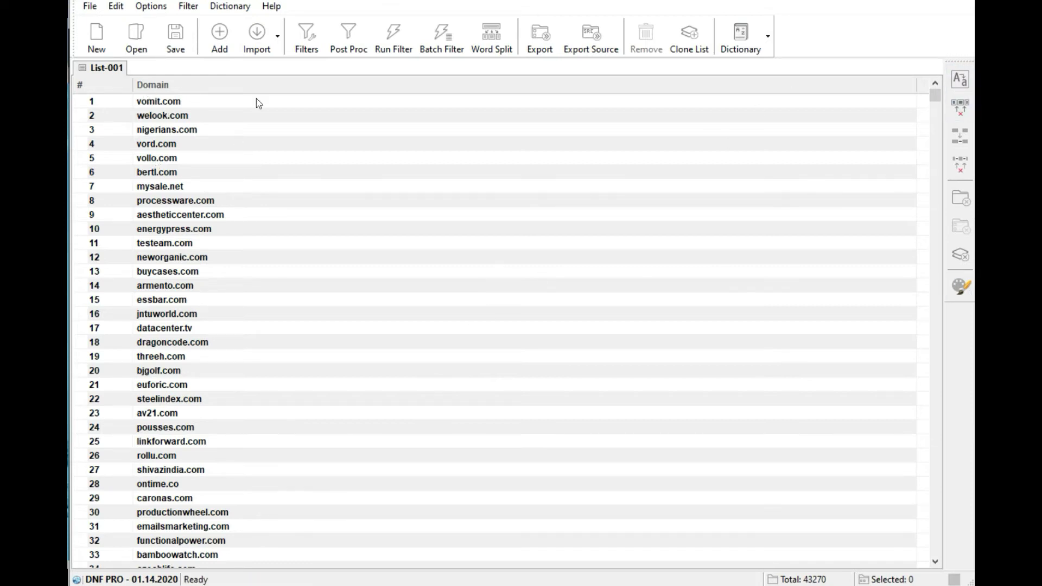
Step: Run the domain filter on List-001 and compare the filtered list with the original
click(394, 49)
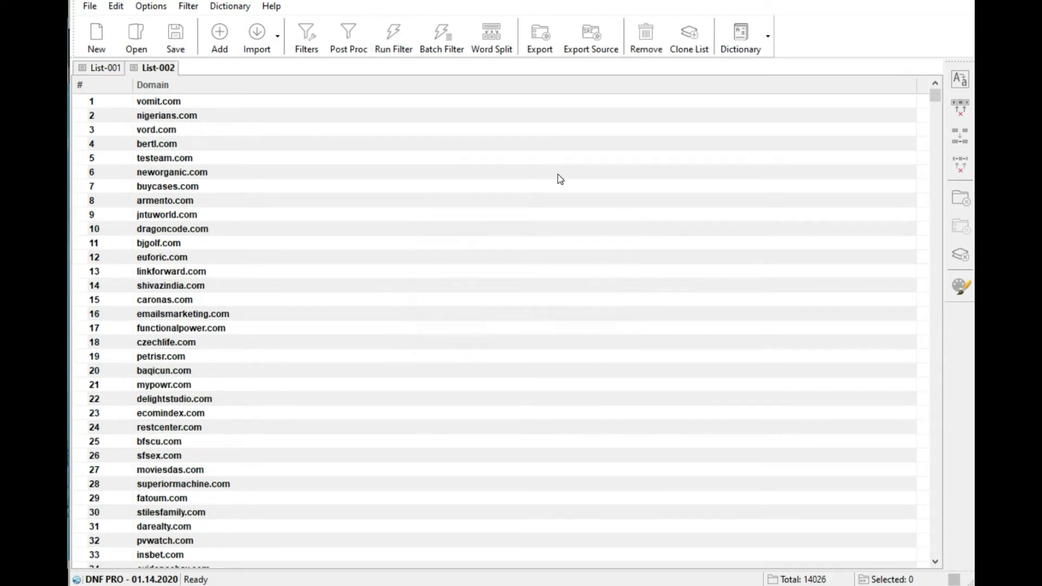
click(96, 69)
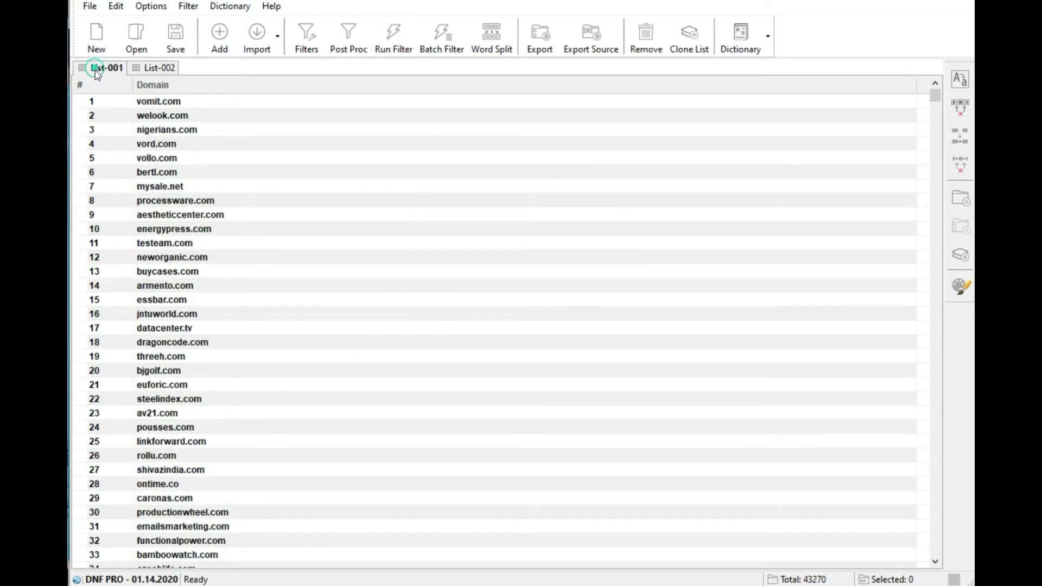
click(163, 69)
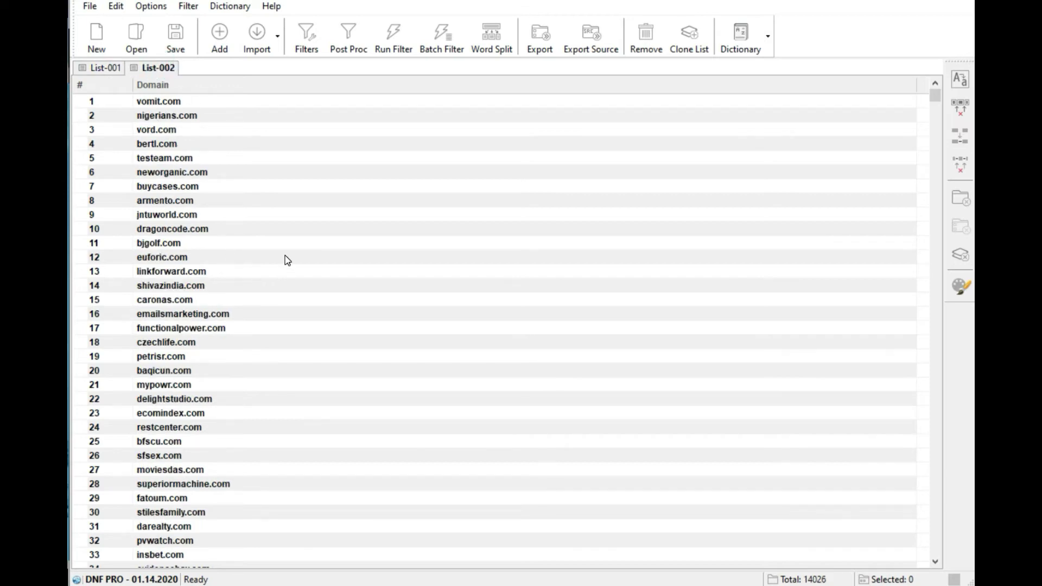
scroll(284, 253, down, 7)
scroll(287, 260, up, 7)
click(99, 69)
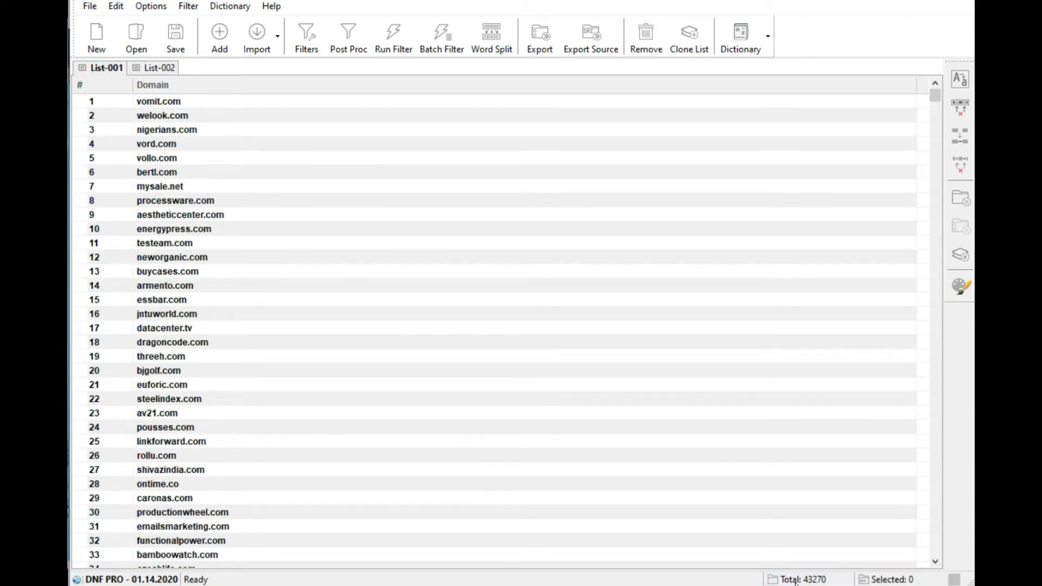
click(145, 69)
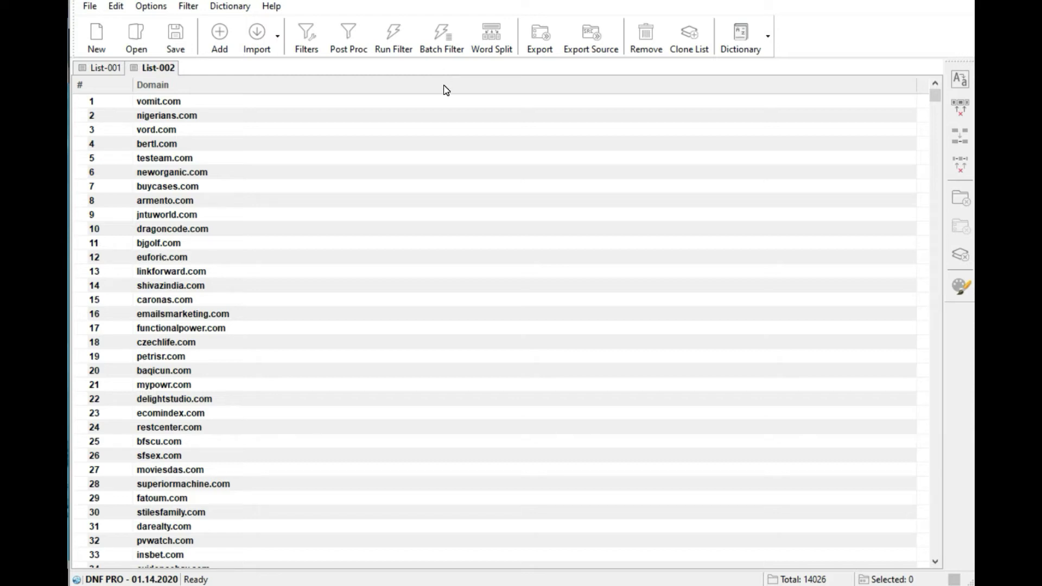
Step: Split the filtered domains in List-002 into words with a minimum and maximum of 1 word, removing domains that do not match
click(495, 44)
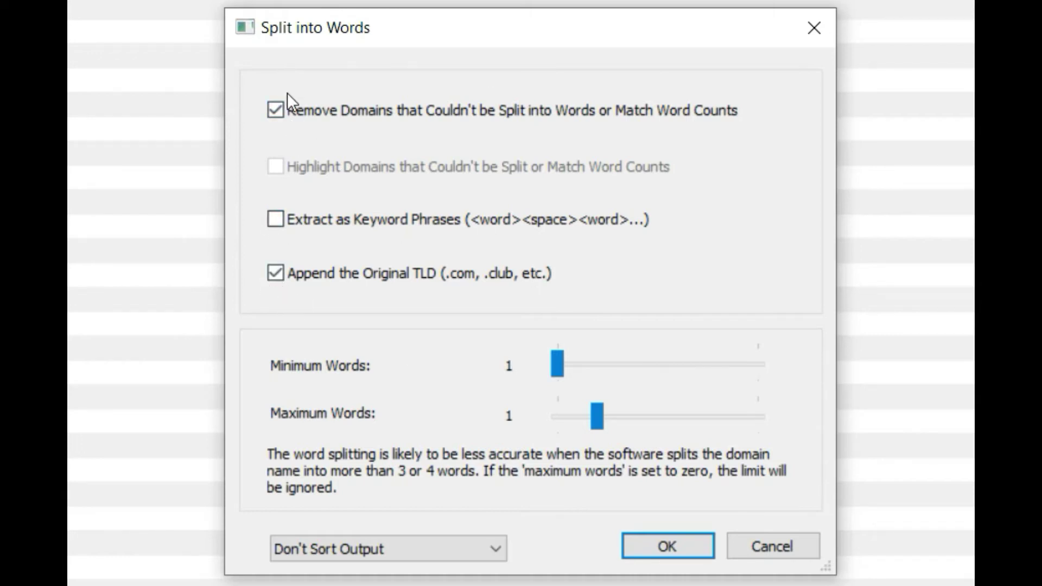
drag(600, 422, 661, 425)
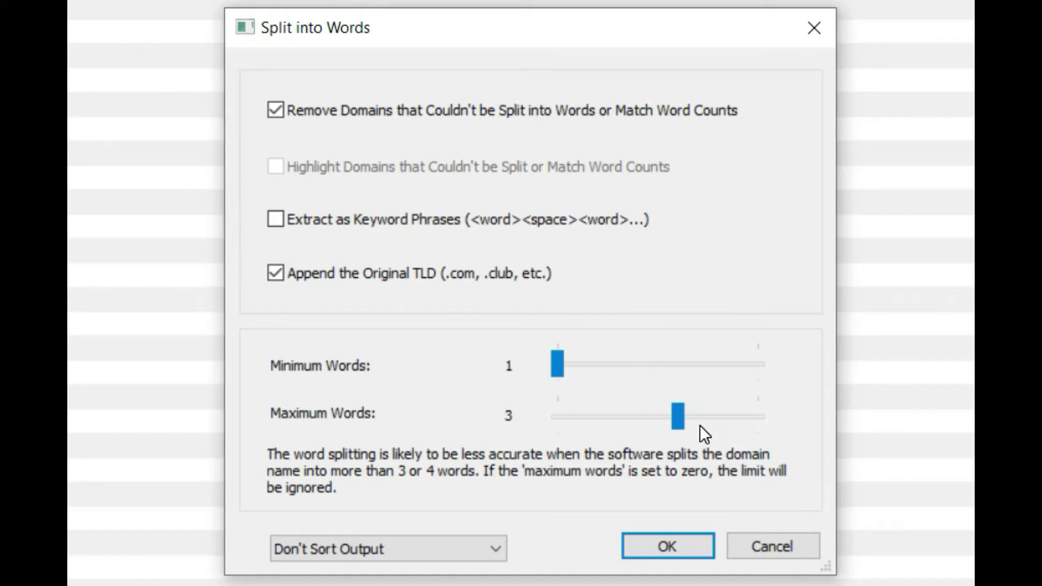
drag(679, 414, 607, 412)
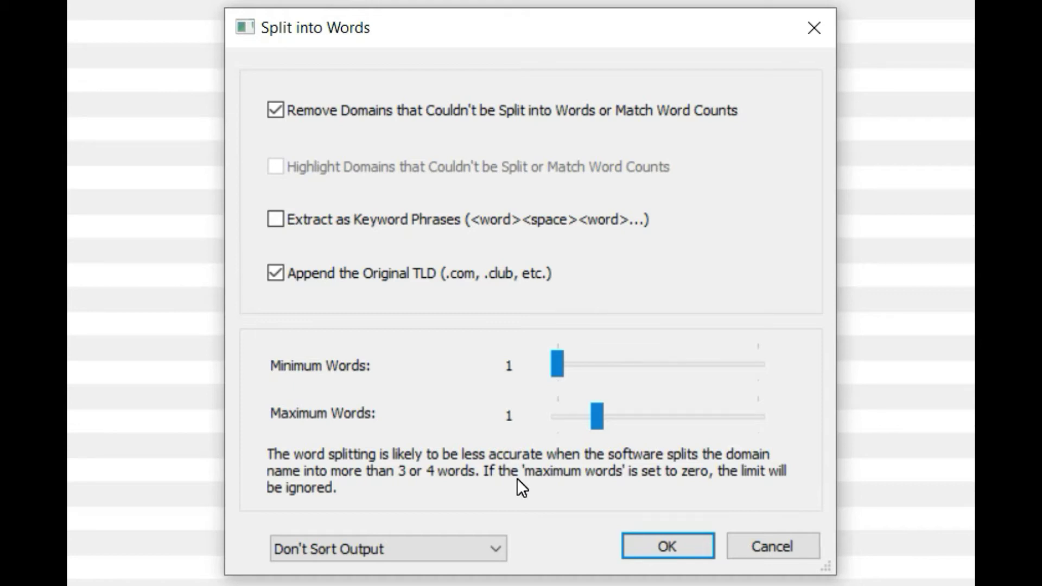
click(672, 545)
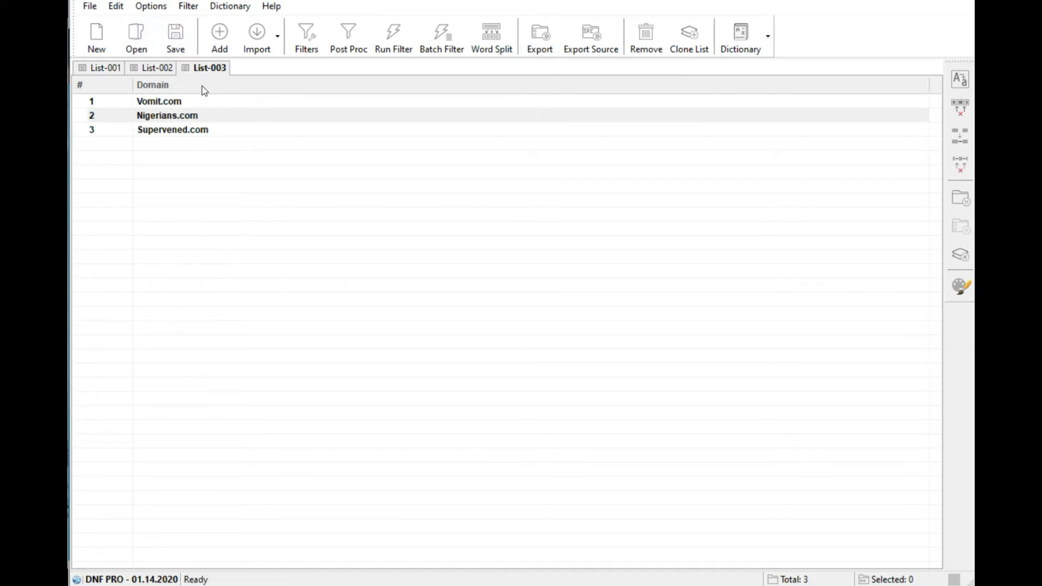
Step: Delete the full one-word list, List-003, with its contents
click(116, 7)
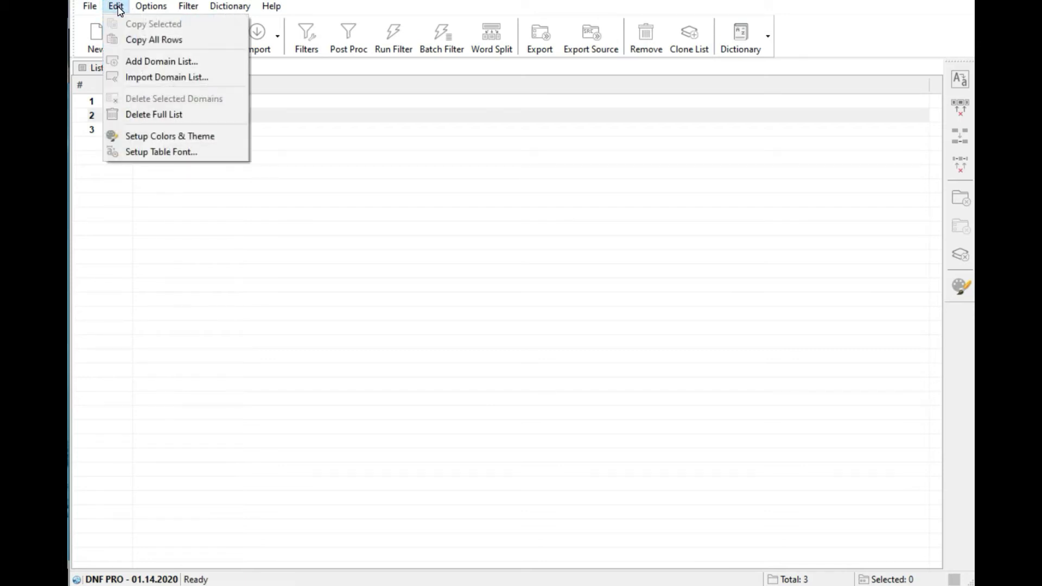
click(168, 114)
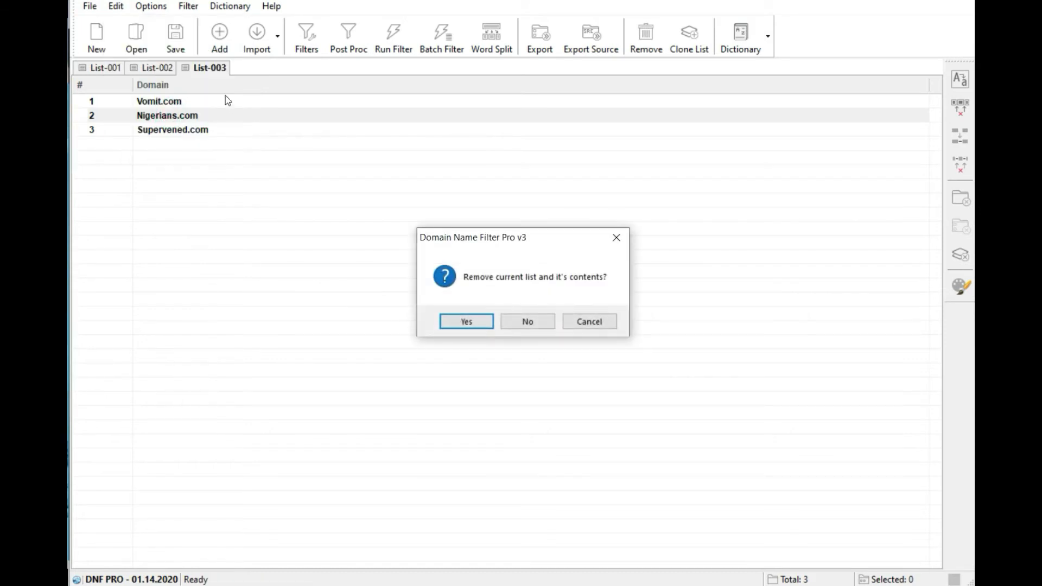
click(478, 326)
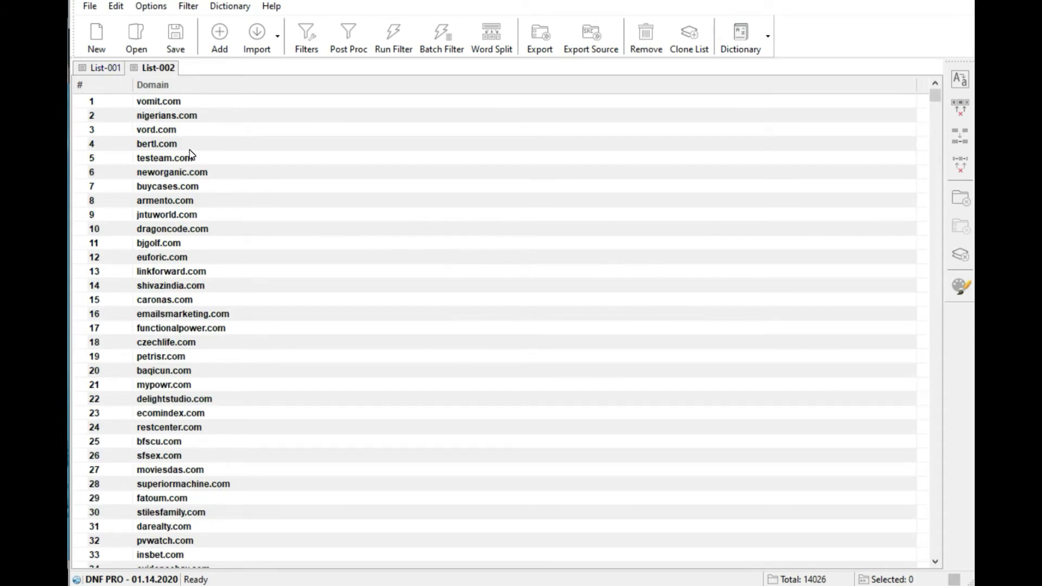
Step: Split the List-002 domains into words with a minimum of 1 and a maximum of 2 words, removing domains that do not match
click(492, 37)
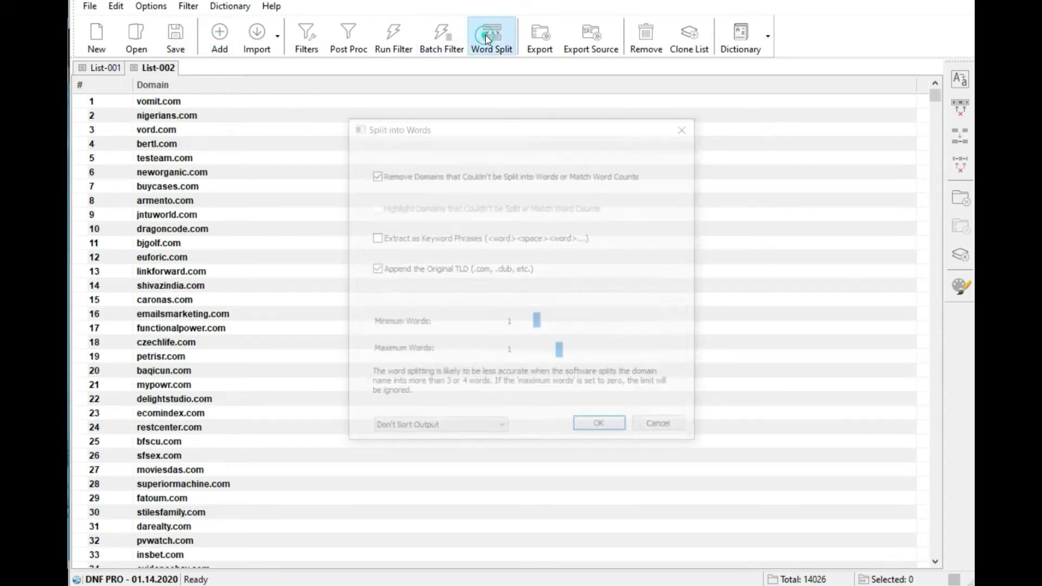
drag(562, 358, 594, 365)
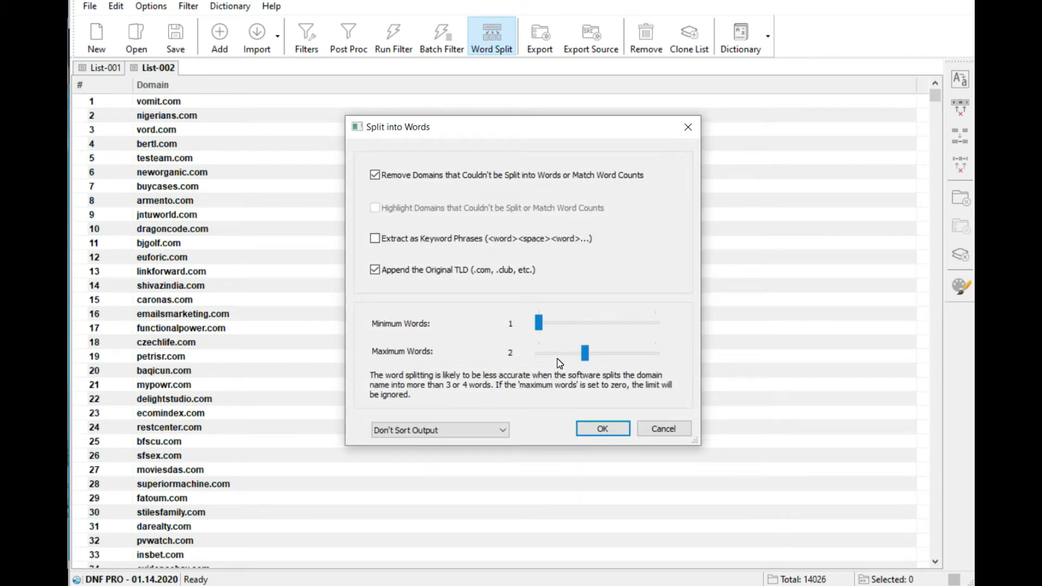
click(604, 430)
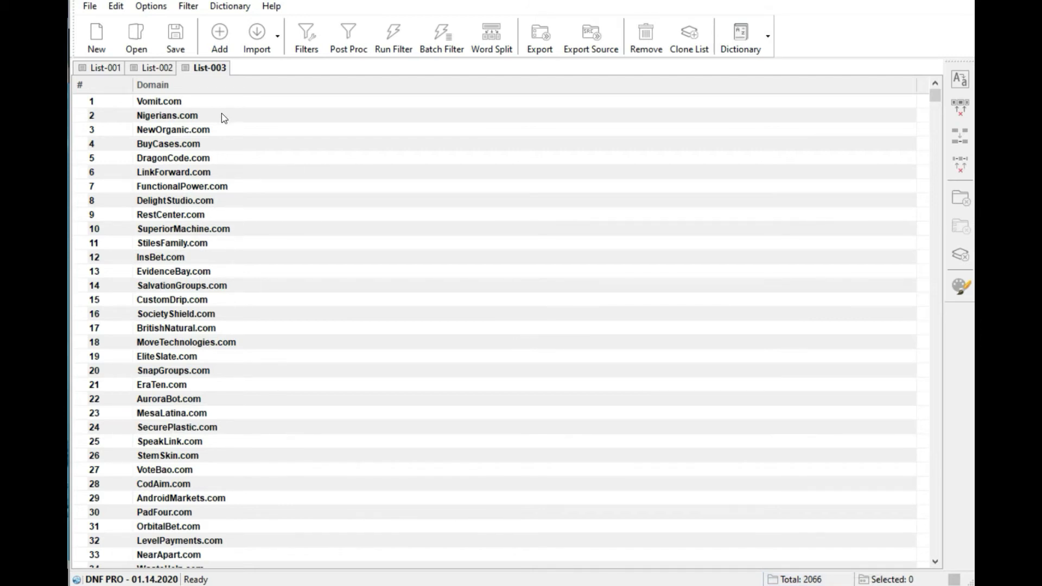
Step: Look through the word-split domains in List-003 for names worth considering
scroll(278, 363, down, 2)
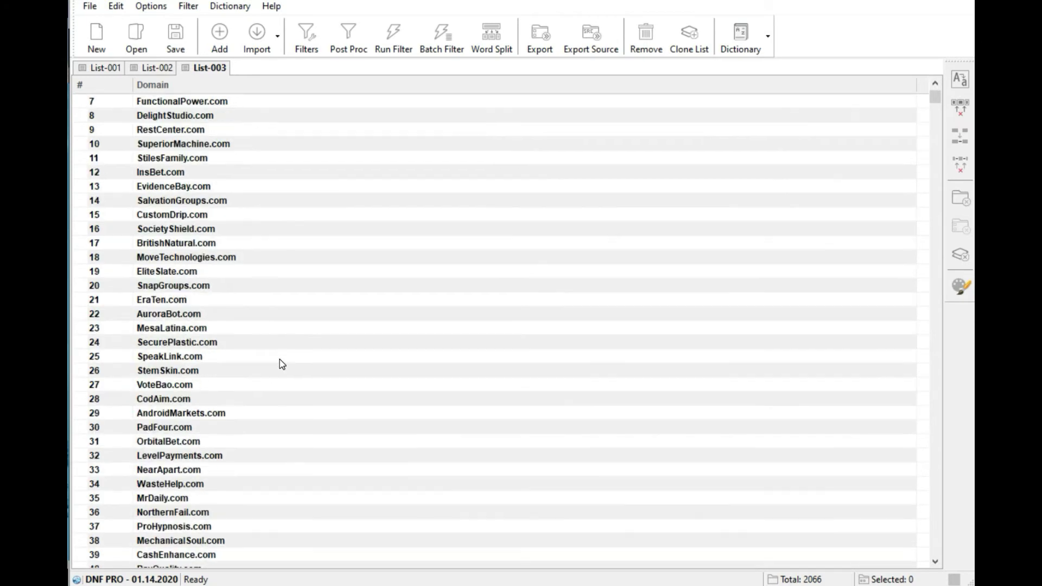
scroll(282, 361, up, 2)
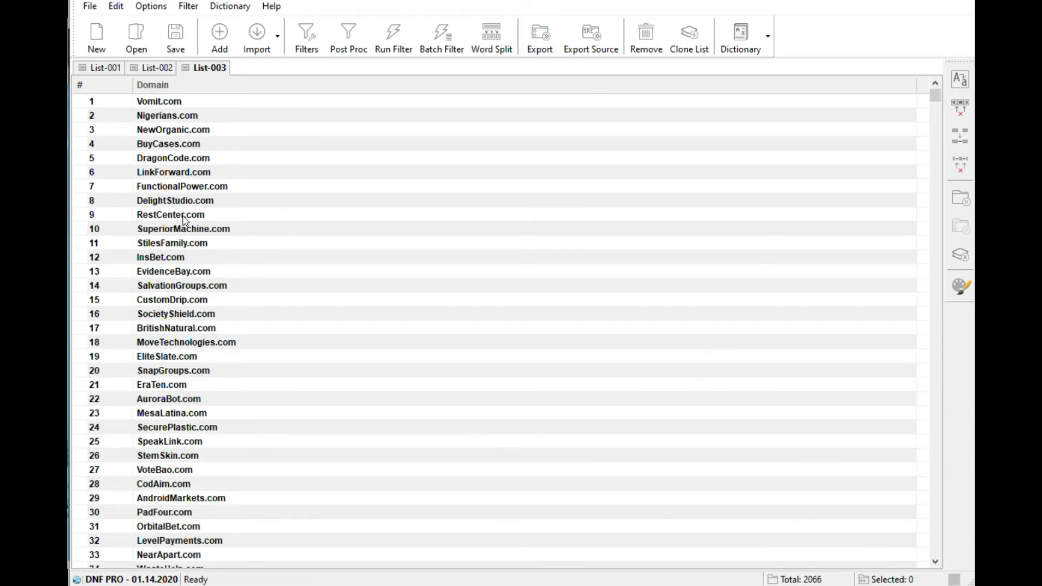
scroll(204, 239, down, 1)
scroll(204, 239, down, 1)
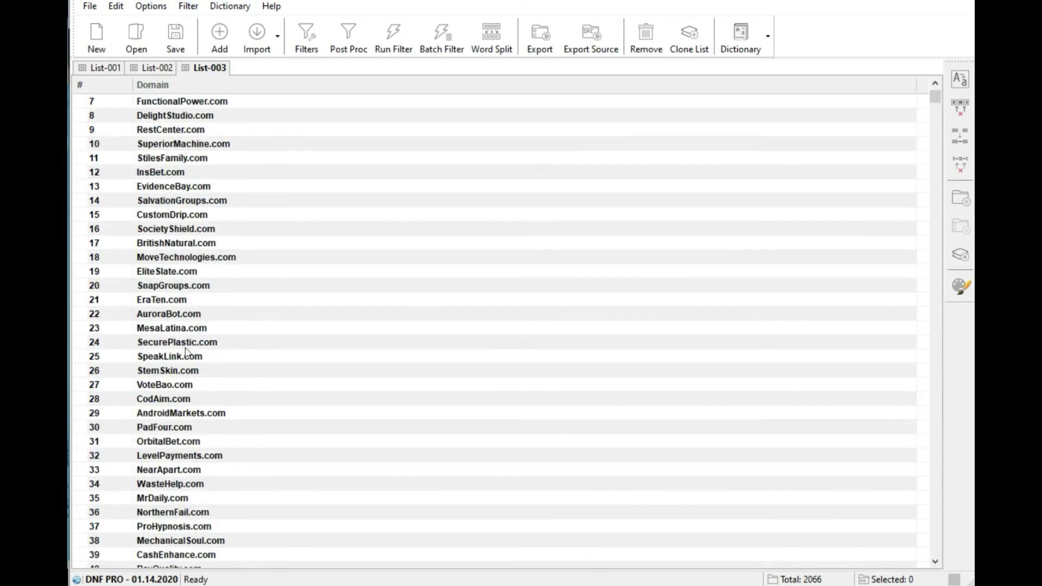
scroll(286, 370, down, 2)
scroll(285, 370, down, 9)
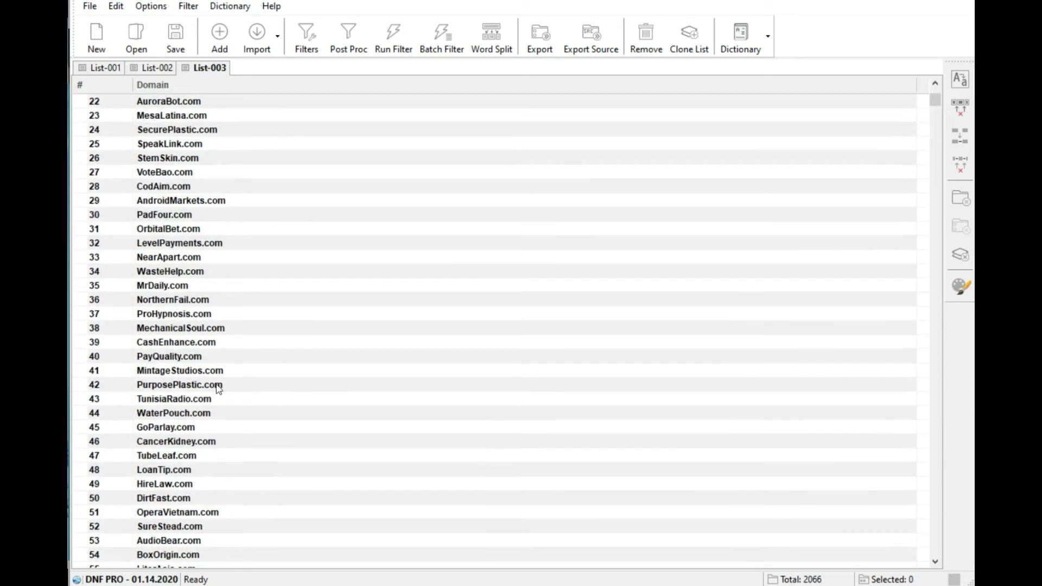
scroll(247, 398, down, 1)
scroll(244, 380, up, 14)
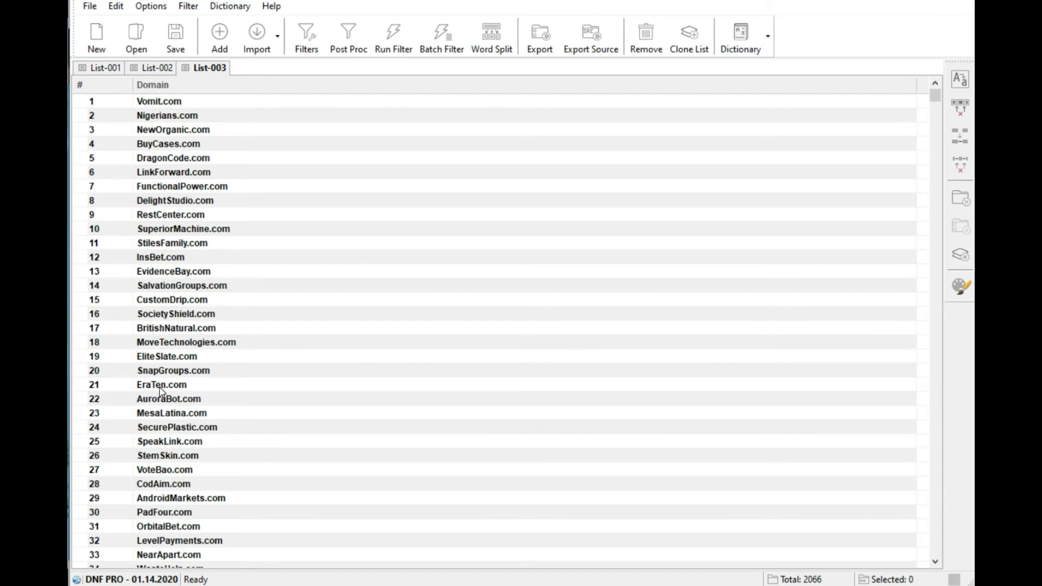
scroll(217, 375, down, 1)
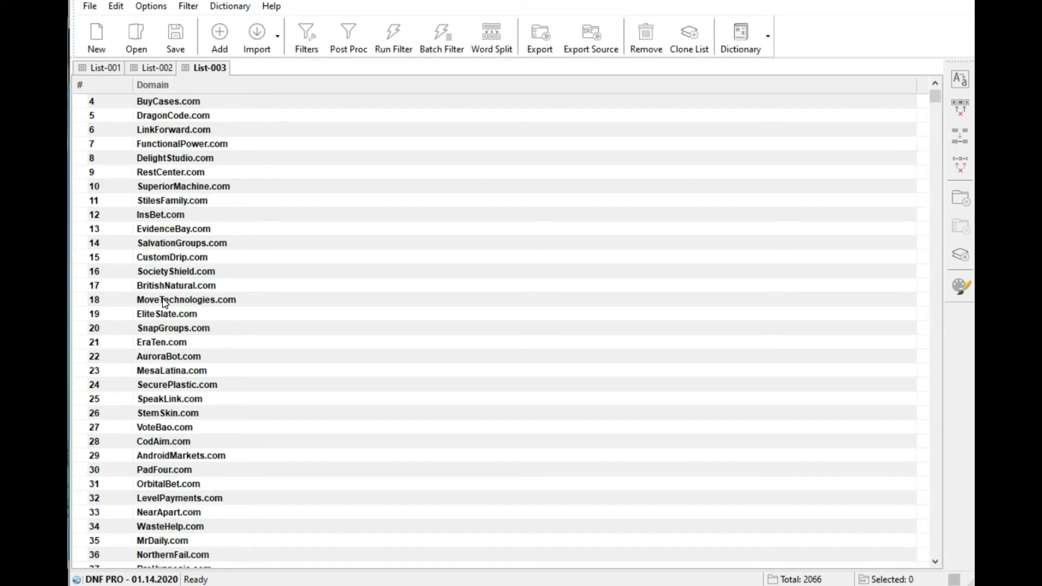
scroll(167, 304, down, 1)
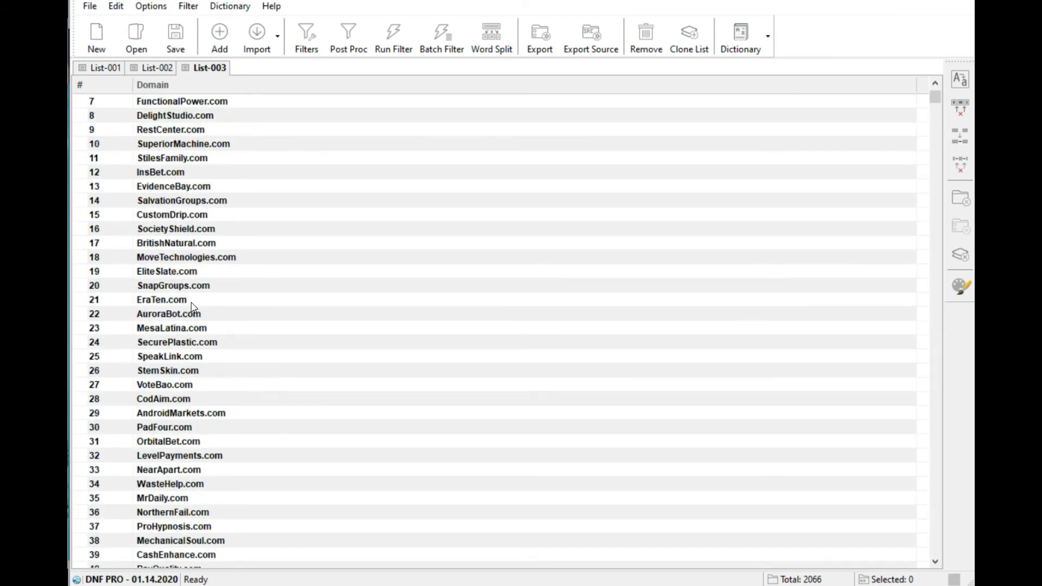
scroll(198, 333, down, 2)
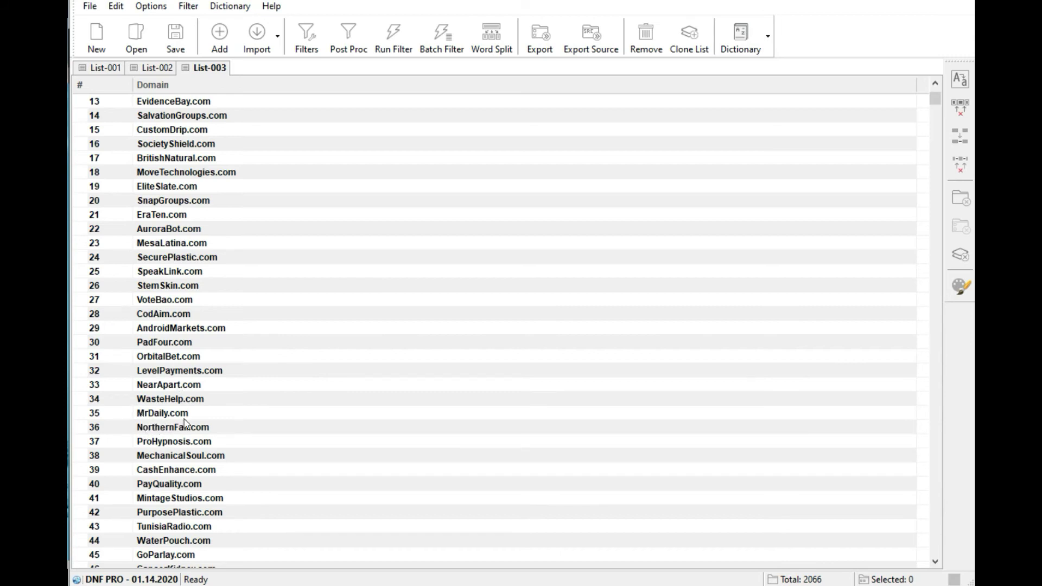
scroll(222, 405, down, 1)
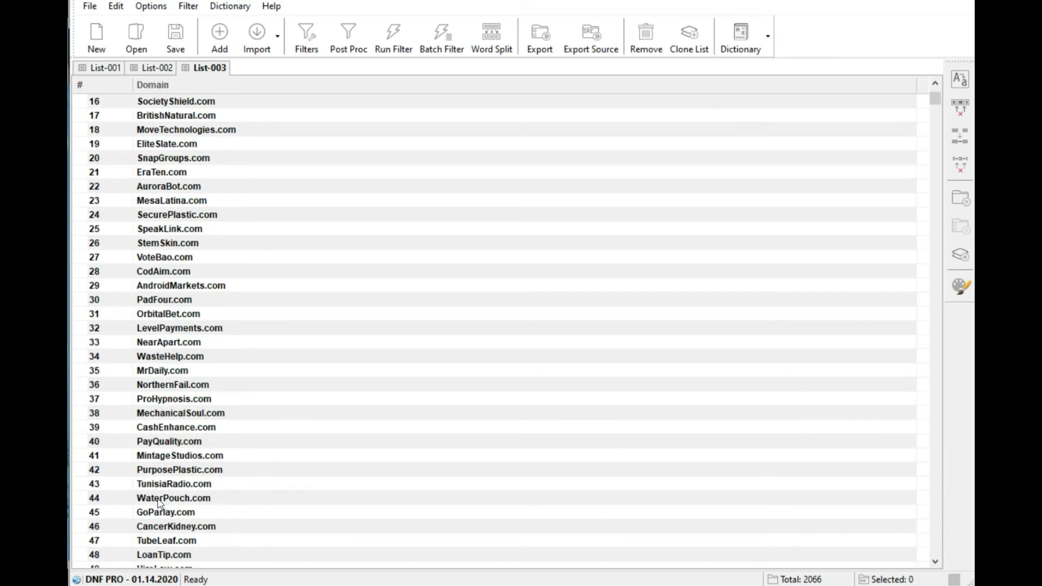
scroll(232, 451, down, 3)
scroll(184, 415, down, 1)
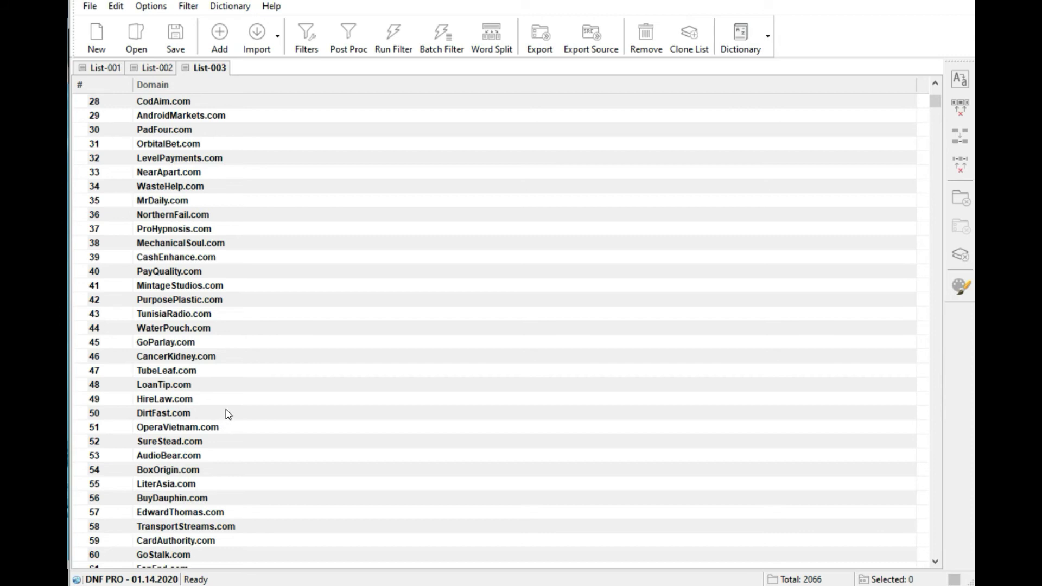
scroll(226, 413, down, 3)
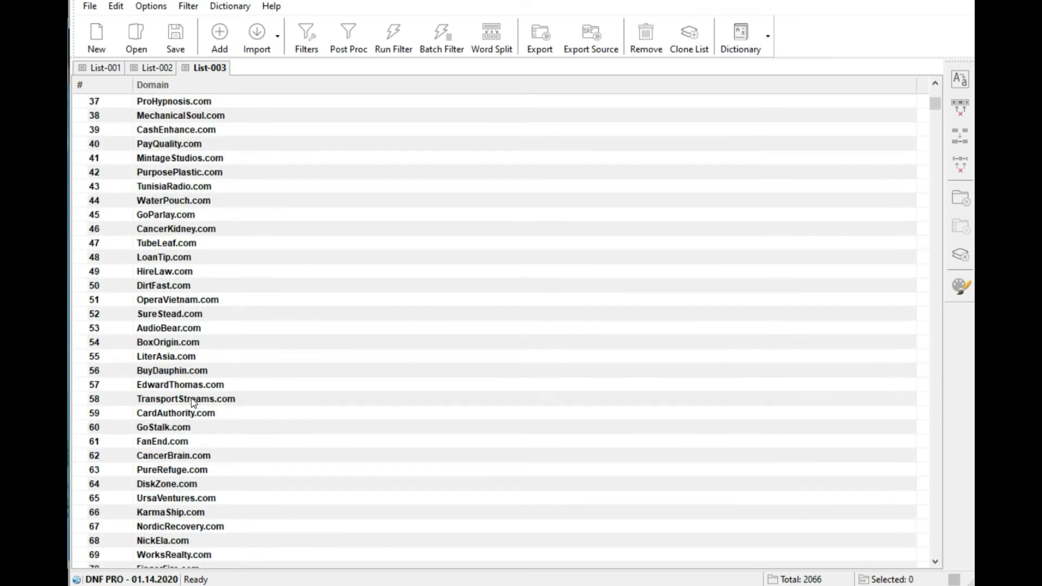
scroll(191, 401, down, 1)
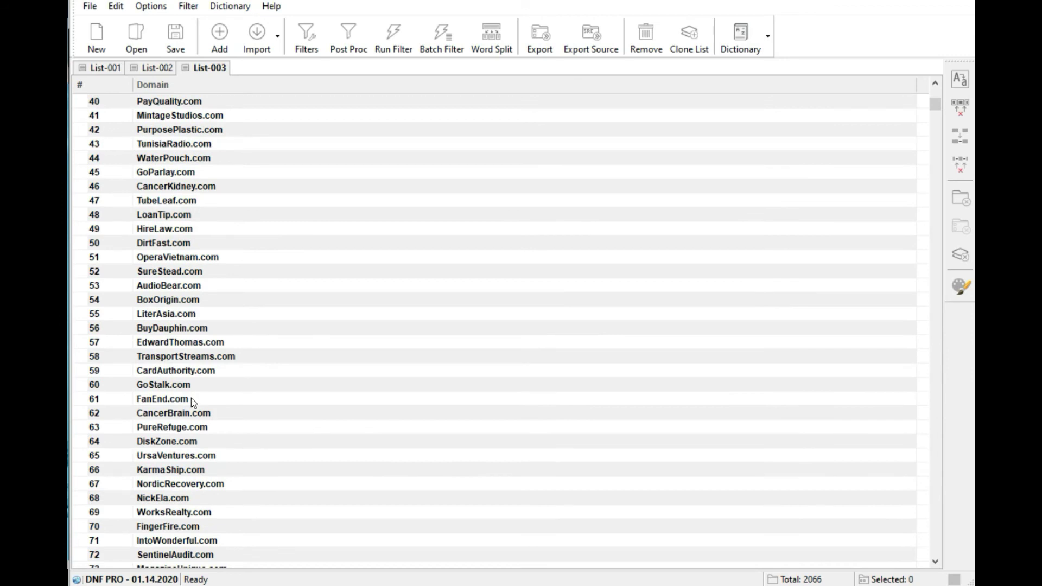
scroll(191, 399, down, 2)
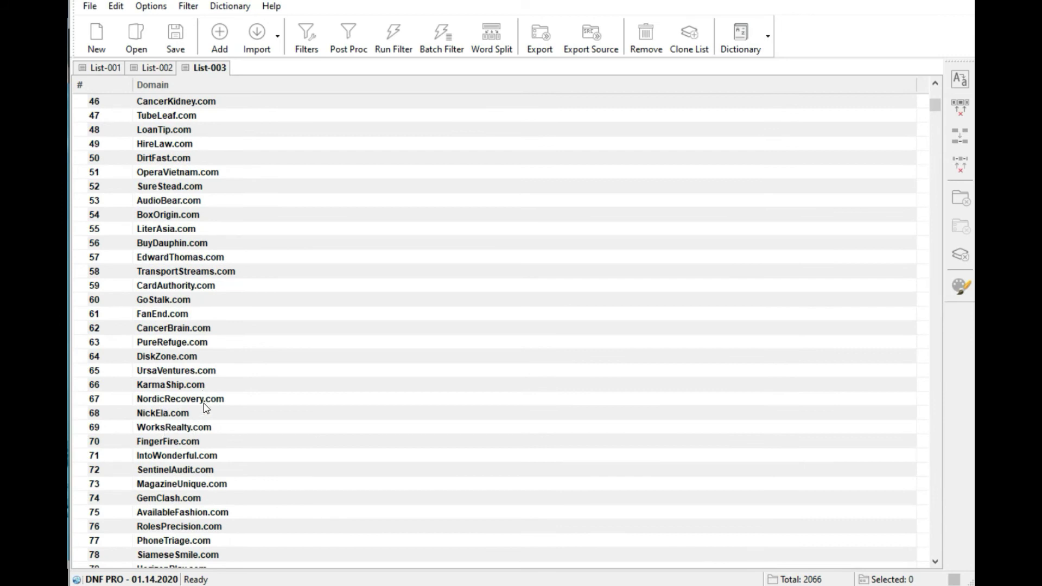
scroll(203, 403, up, 15)
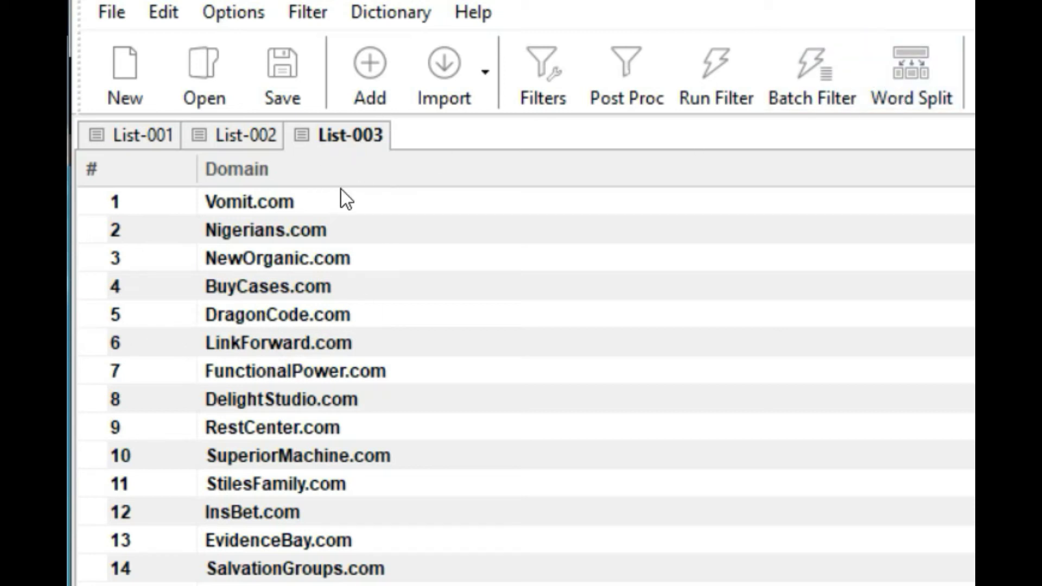
Step: Compare the original domains in List-001 with the capitalized, word-split domains in List-003
click(117, 134)
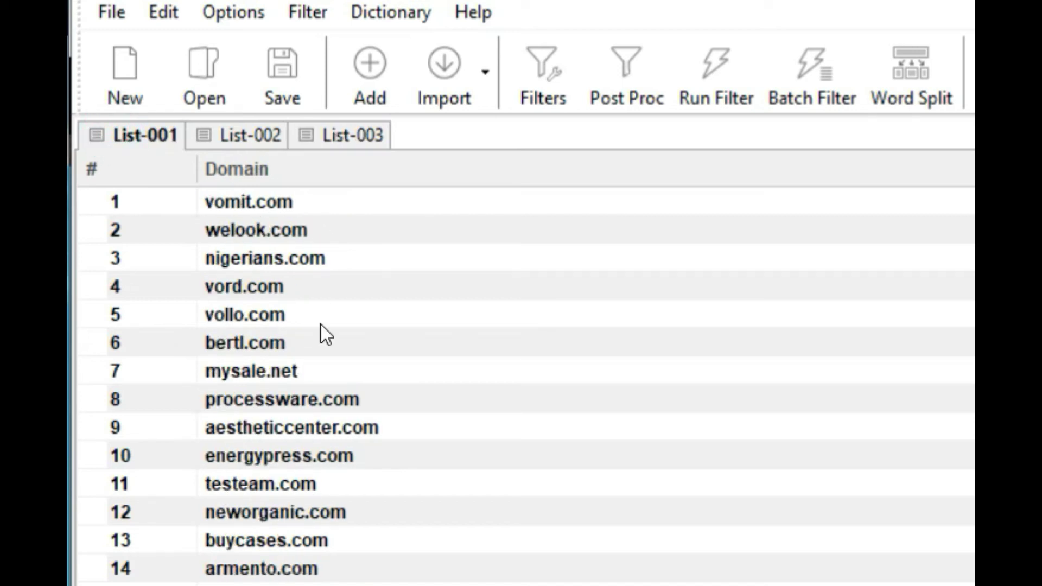
click(370, 139)
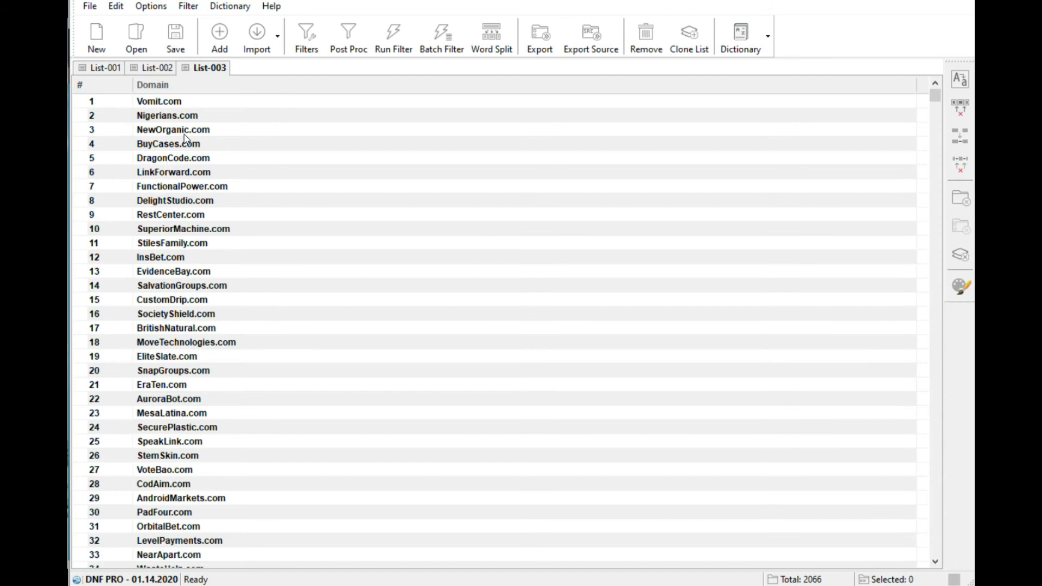
click(103, 67)
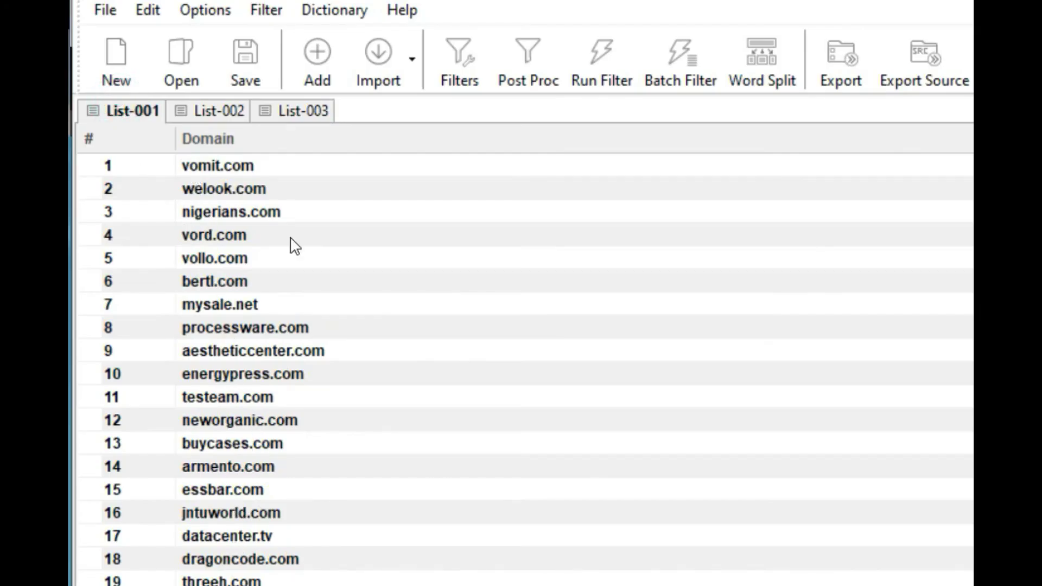
click(325, 115)
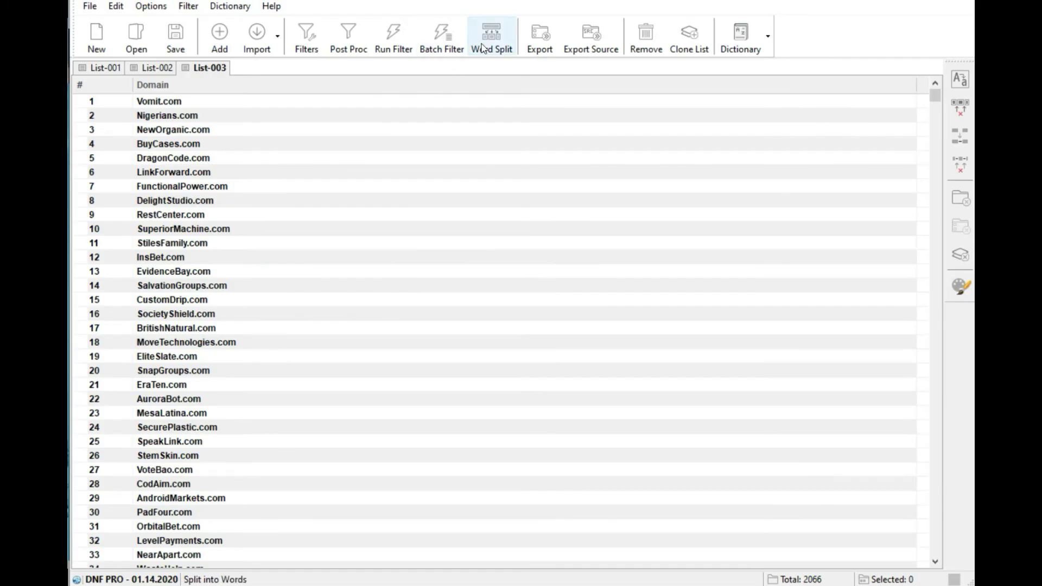
Step: Split the List-003 domains into keyword phrases of 1 to 2 words without appending the original TLD
click(483, 48)
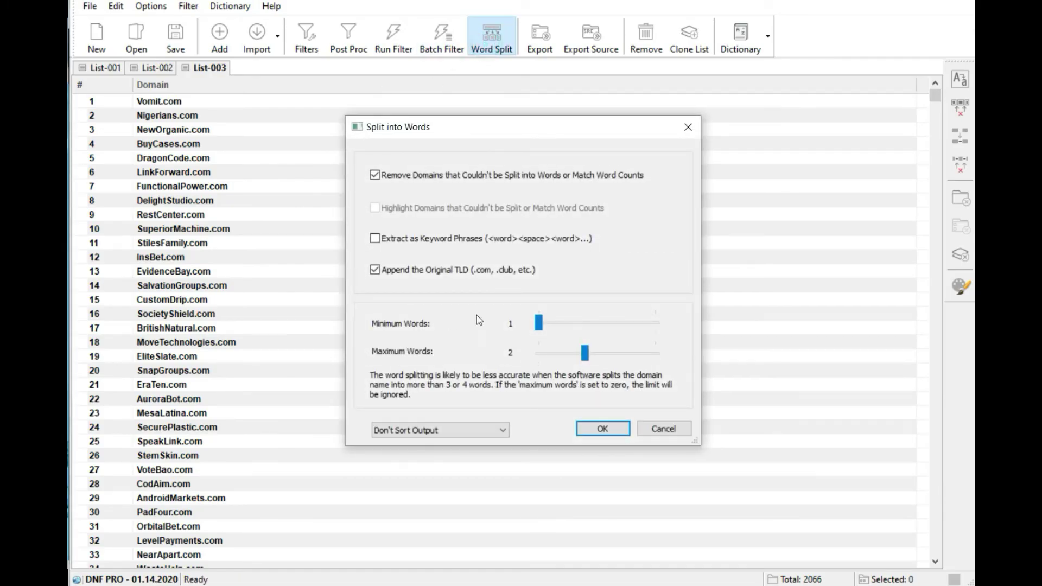
click(374, 240)
click(378, 271)
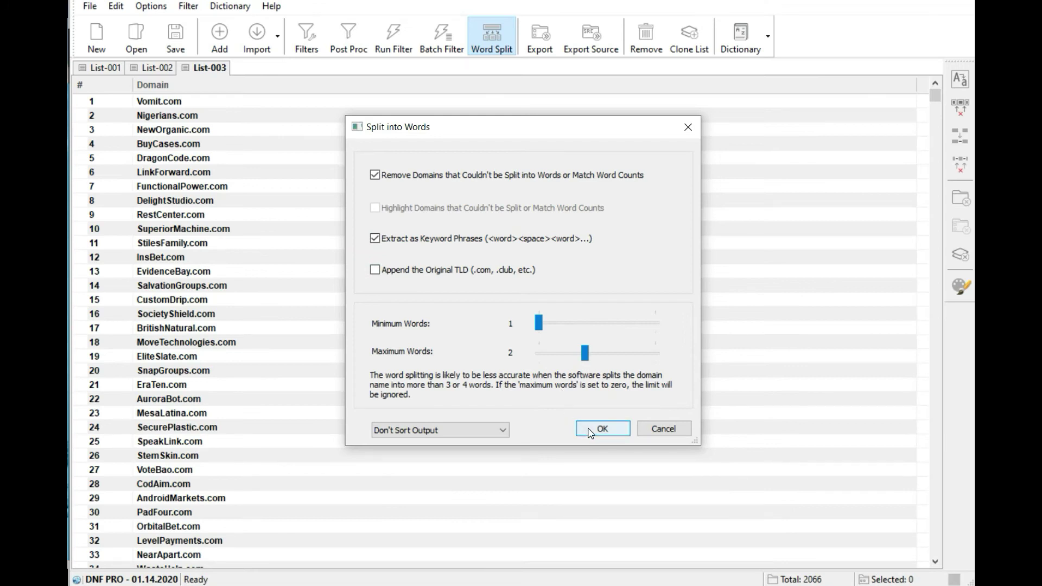
click(587, 429)
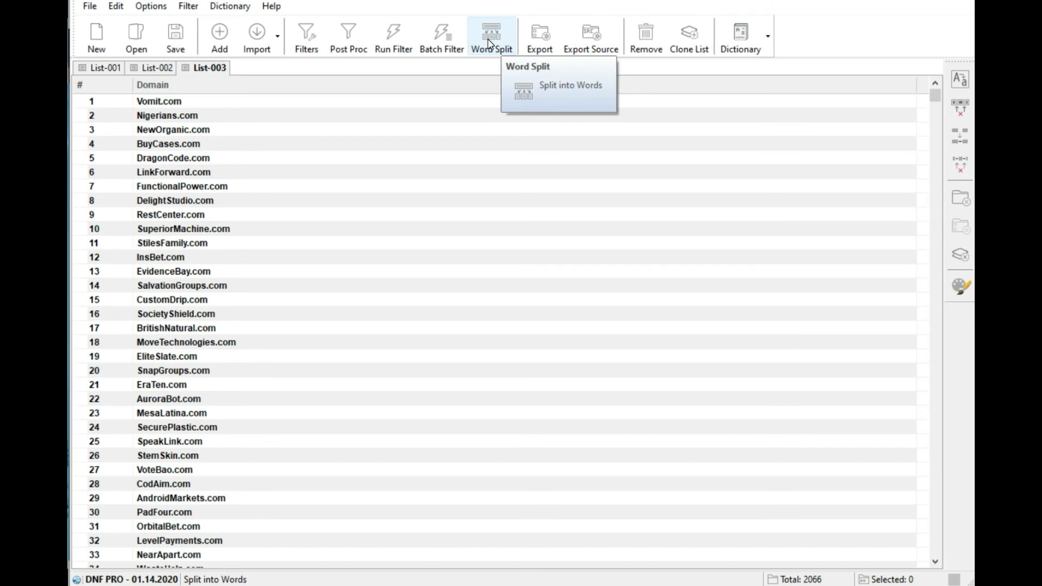
Step: Split the List-003 domains into 1 to 3 words, appending the original TLD and turning off keyword phrase extraction
click(489, 44)
click(374, 271)
click(374, 239)
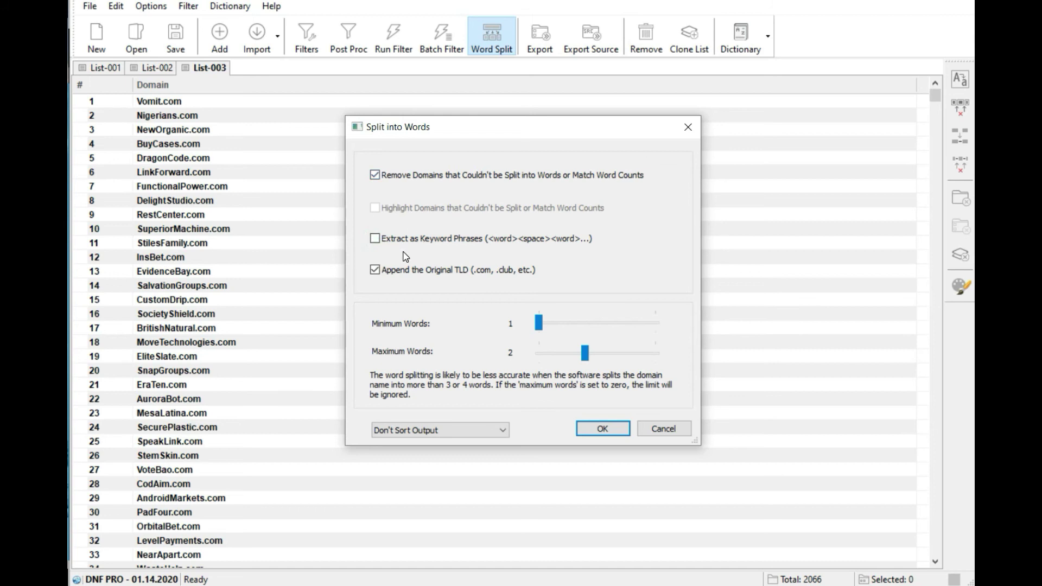
mouse_move(589, 354)
mouse_down()
mouse_move(619, 363)
mouse_move(608, 356)
mouse_up()
drag(547, 326, 608, 331)
drag(597, 324, 538, 324)
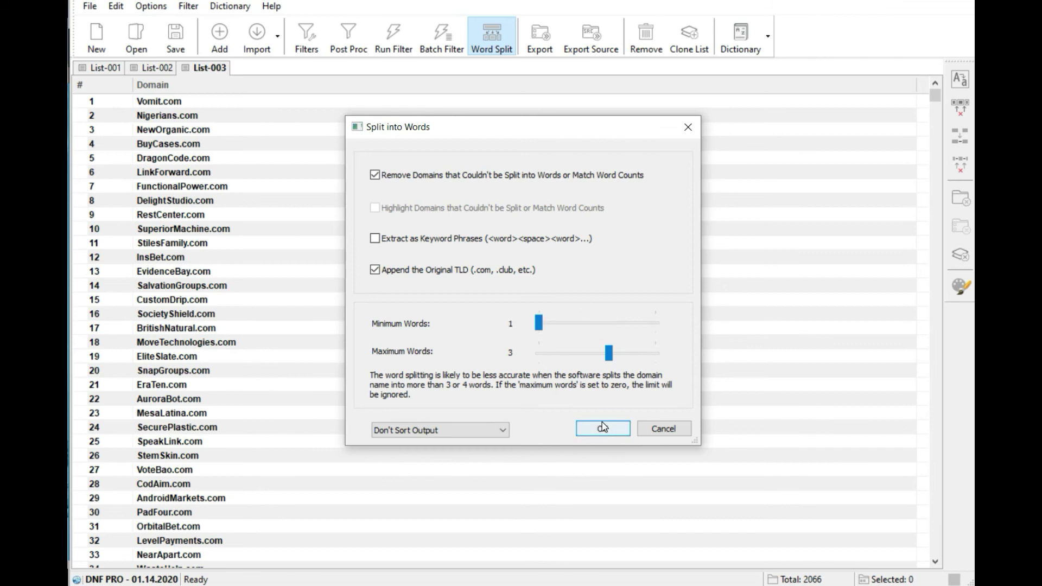
click(603, 427)
Step: Compare the contents of List-001, List-002, List-003 and the newly split List-004
click(103, 67)
click(155, 67)
click(196, 70)
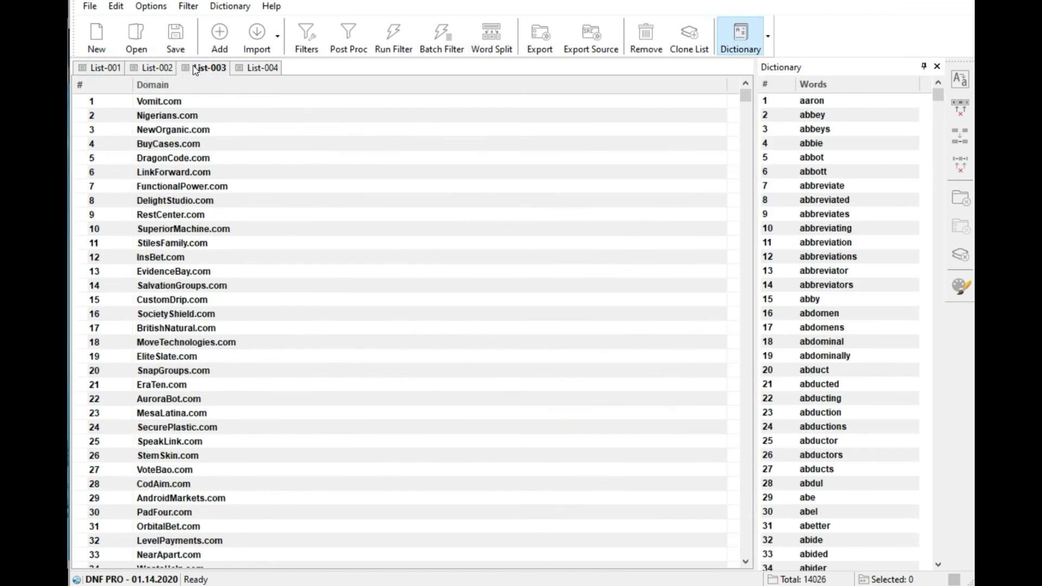
click(249, 67)
click(205, 69)
click(108, 68)
click(156, 71)
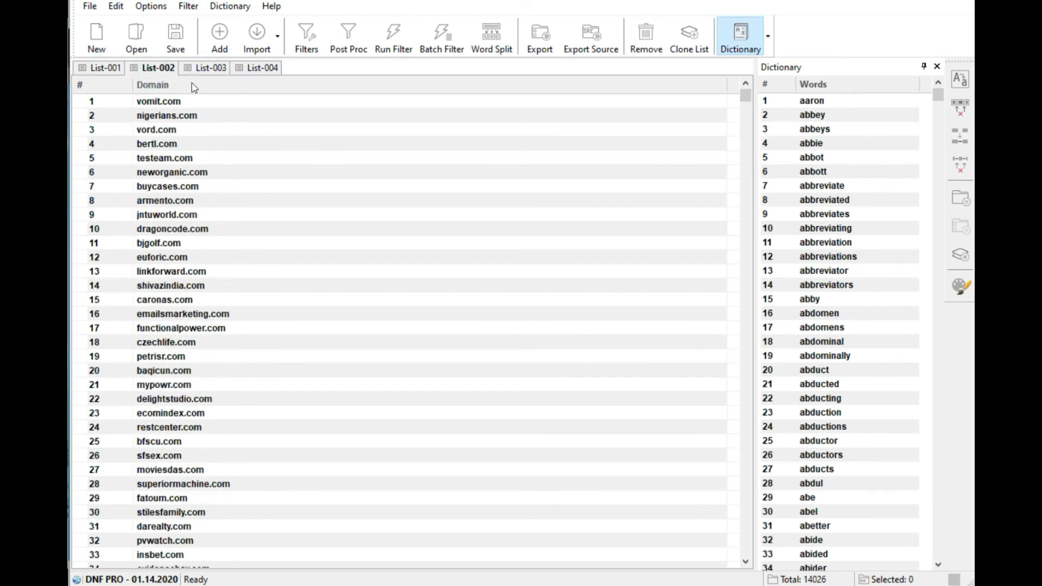
click(207, 68)
click(252, 68)
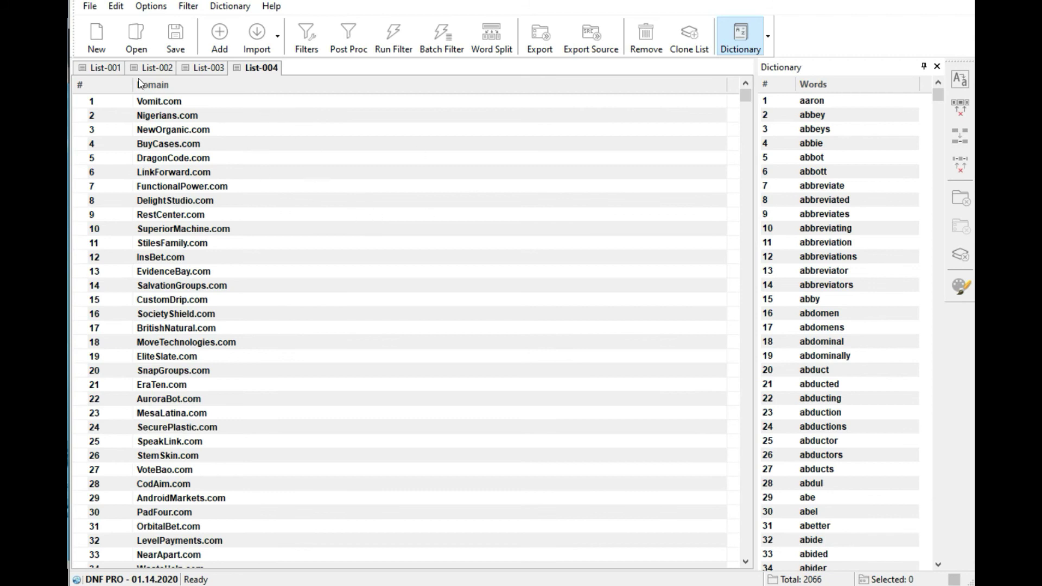
Step: Check the total domain counts of the original, filtered and word-split lists to see how far each was reduced
click(106, 67)
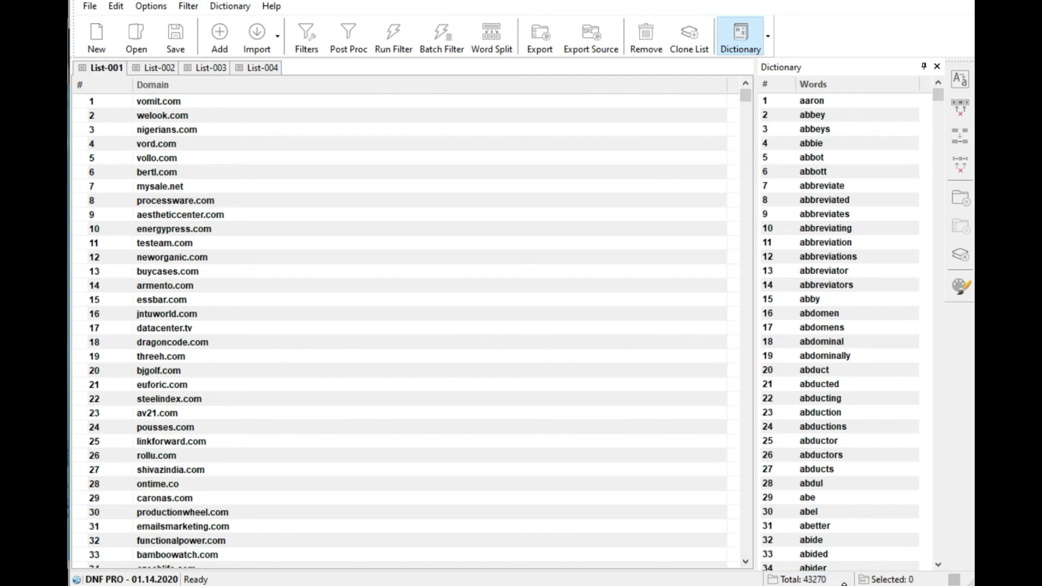
click(158, 68)
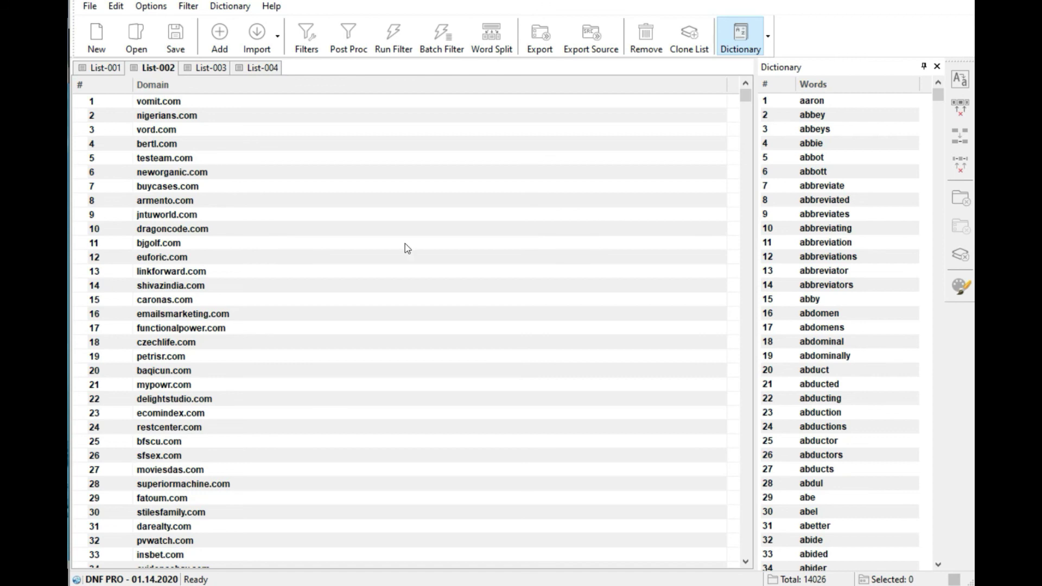
click(202, 69)
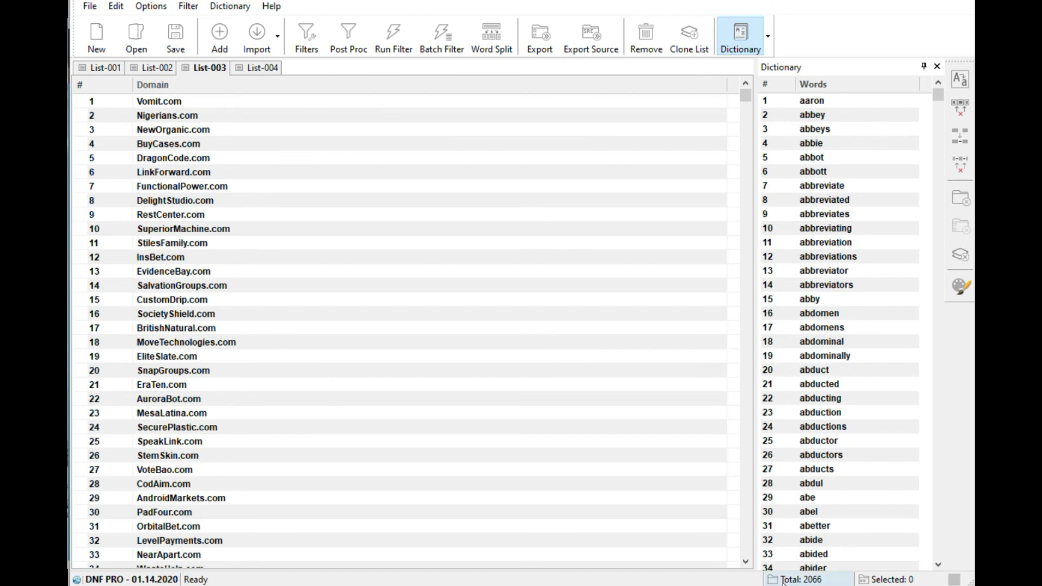
click(91, 69)
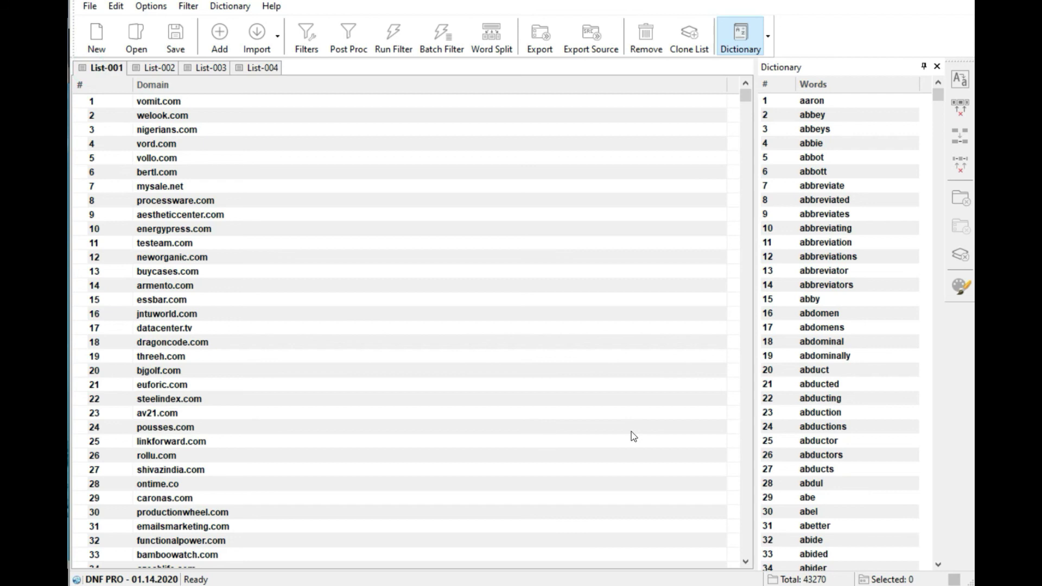
click(206, 69)
click(255, 67)
click(209, 70)
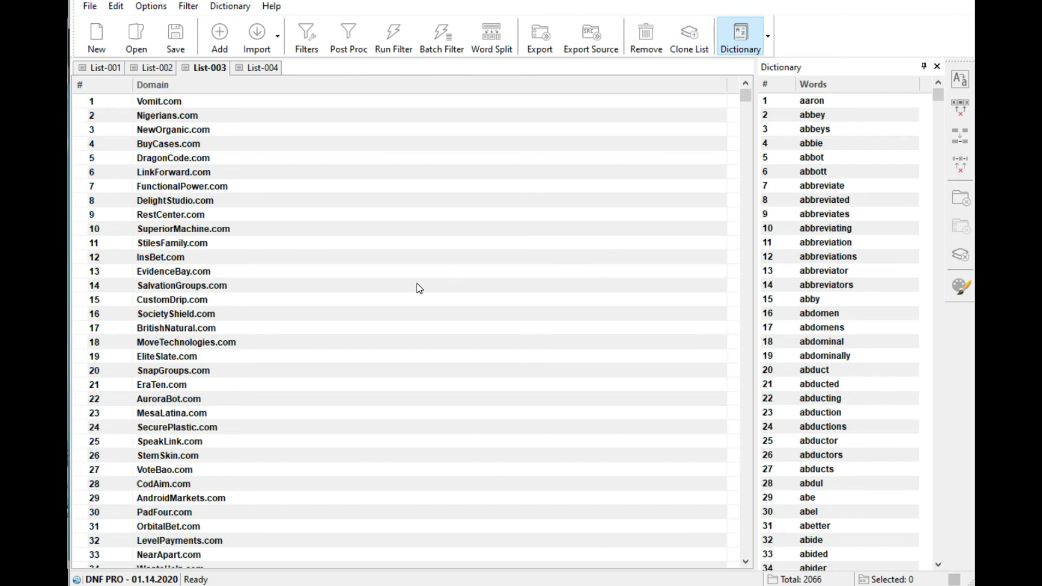
Step: Review the one- and two-word .com domains in List-003, returning from the browser to Domain Name Filter Pro
scroll(369, 189, down, 16)
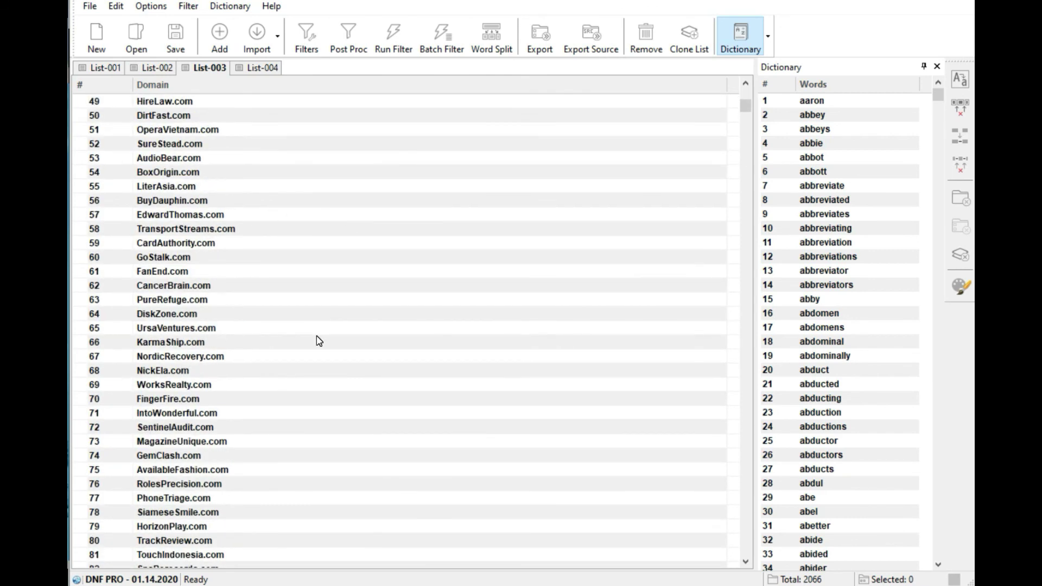
scroll(348, 447, up, 12)
scroll(349, 447, up, 4)
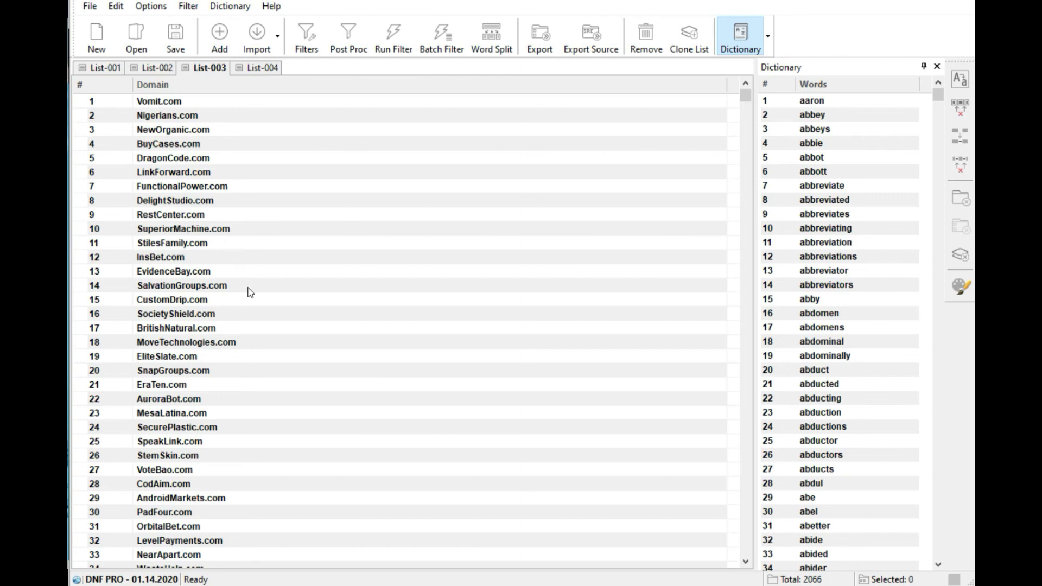
scroll(217, 299, down, 1)
scroll(247, 293, down, 1)
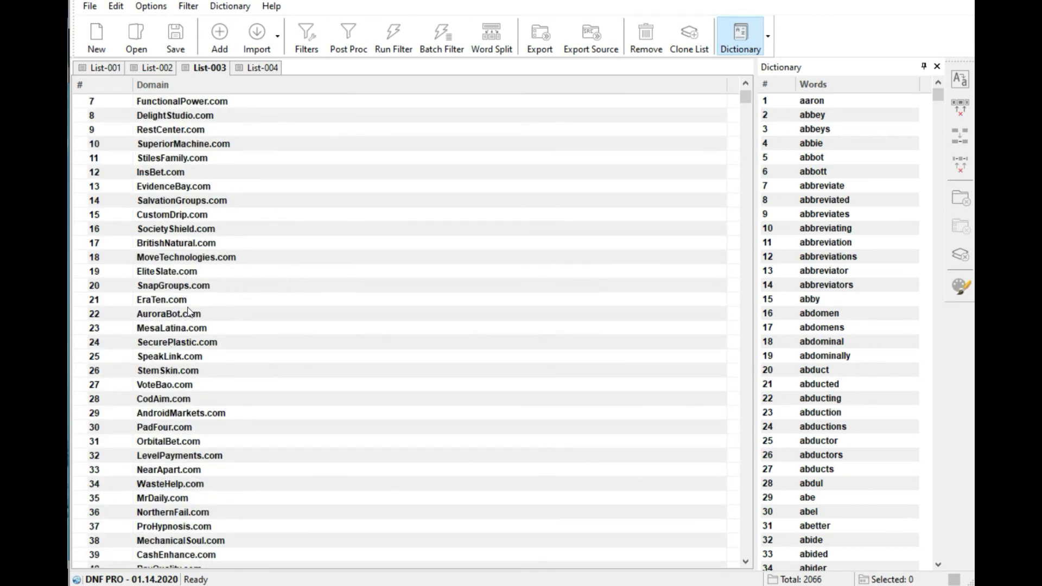
scroll(244, 350, down, 1)
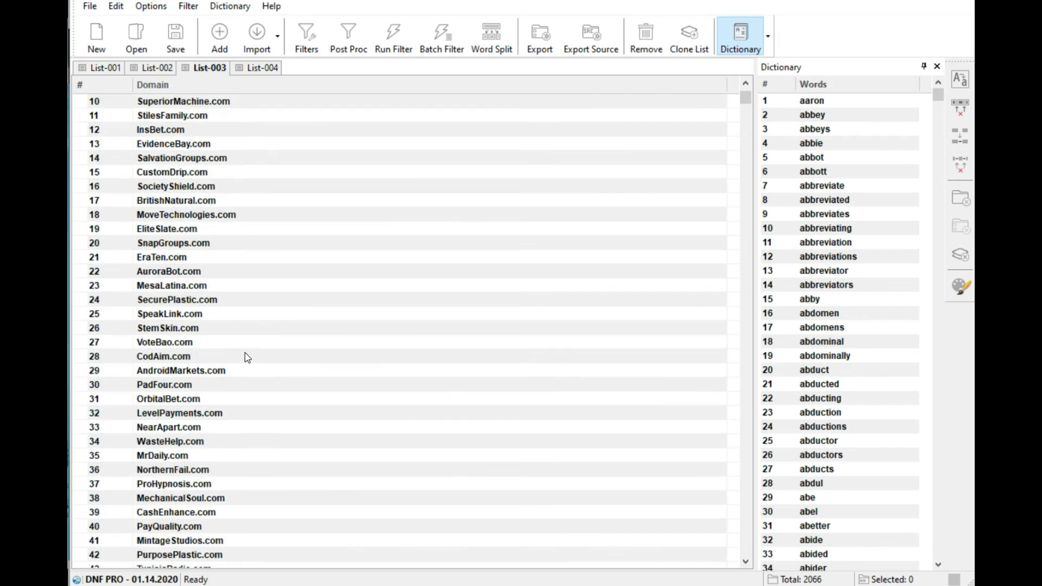
scroll(247, 358, down, 1)
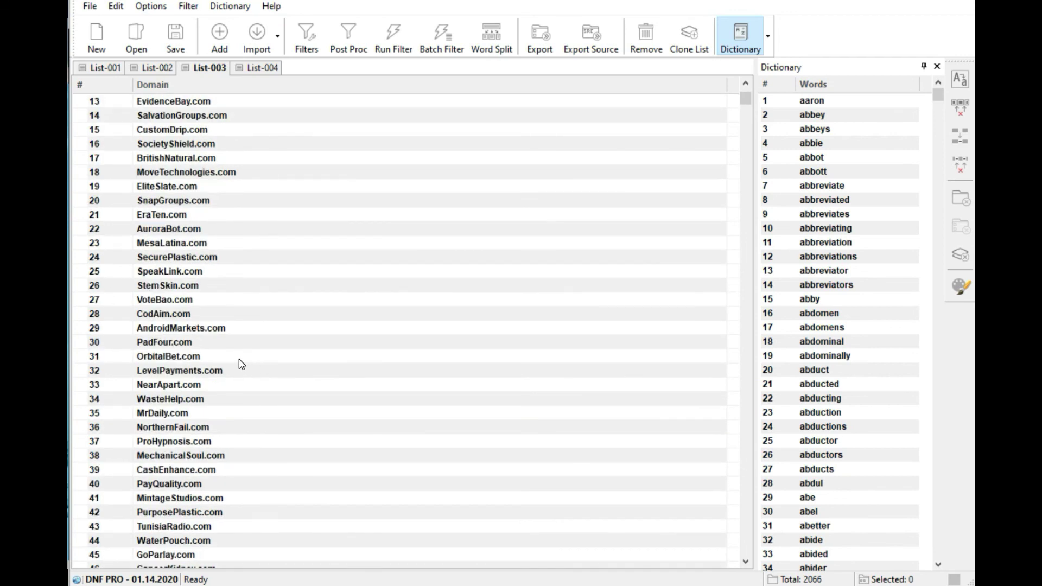
scroll(239, 361, down, 1)
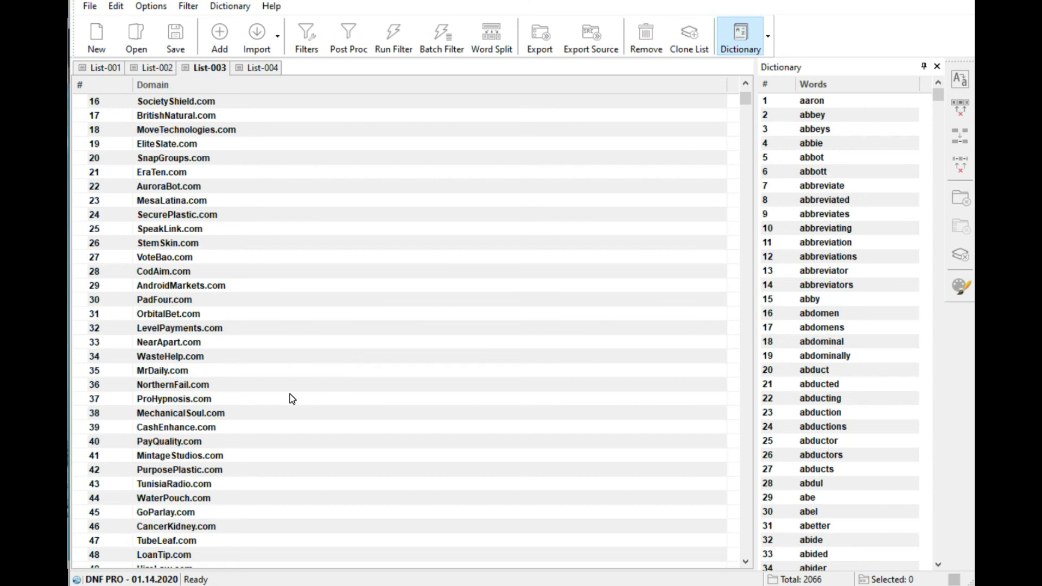
scroll(255, 381, down, 1)
scroll(263, 385, down, 1)
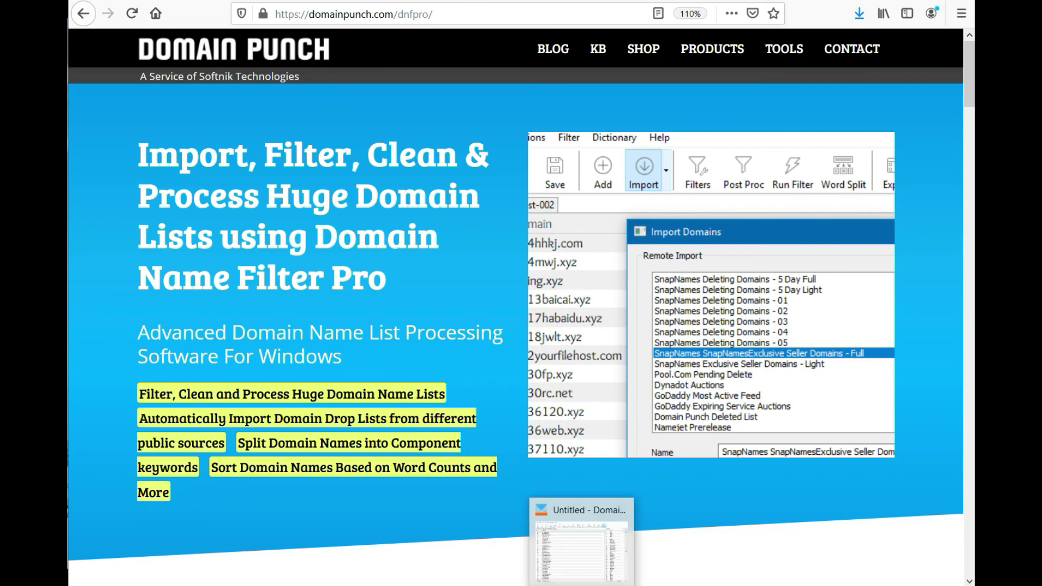
click(583, 585)
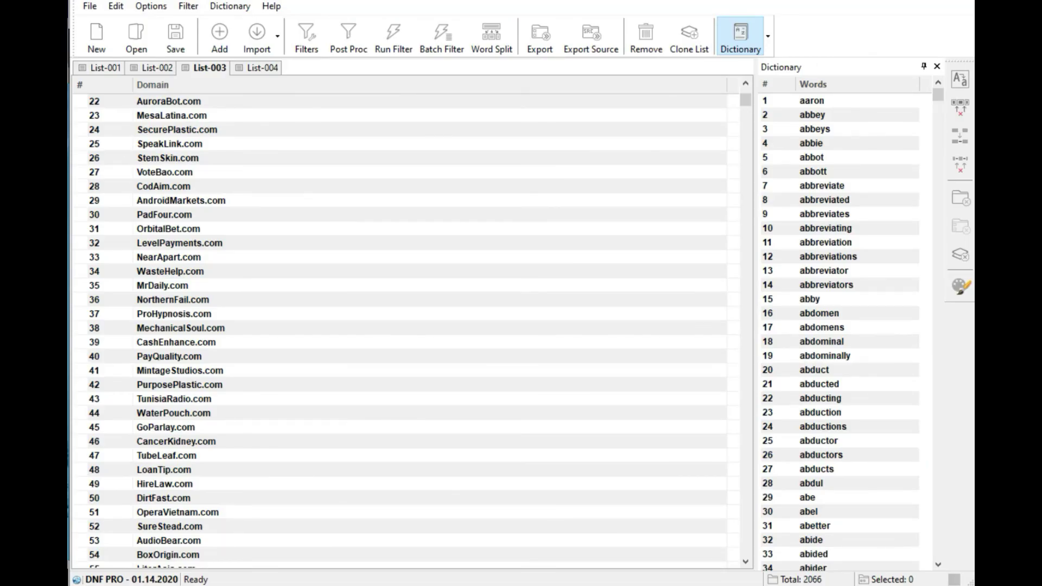